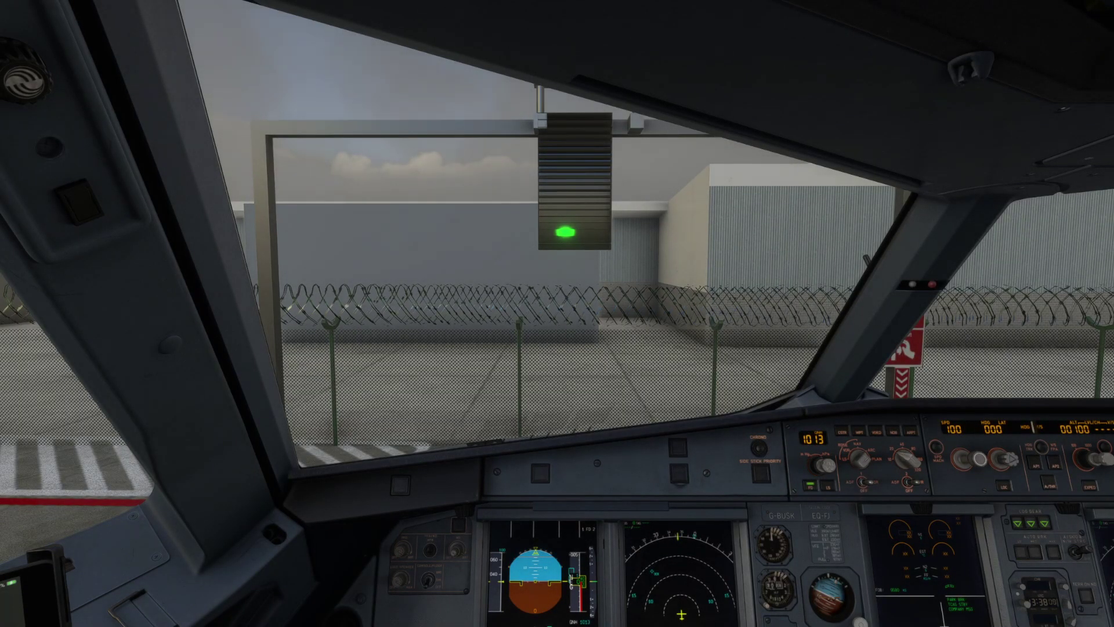
Zoom to the MCDU and bring up AOC flight init data: BAW74B, EGKK–EGPH, alternate EGPK
{"action": "key", "text": "alt+2"}
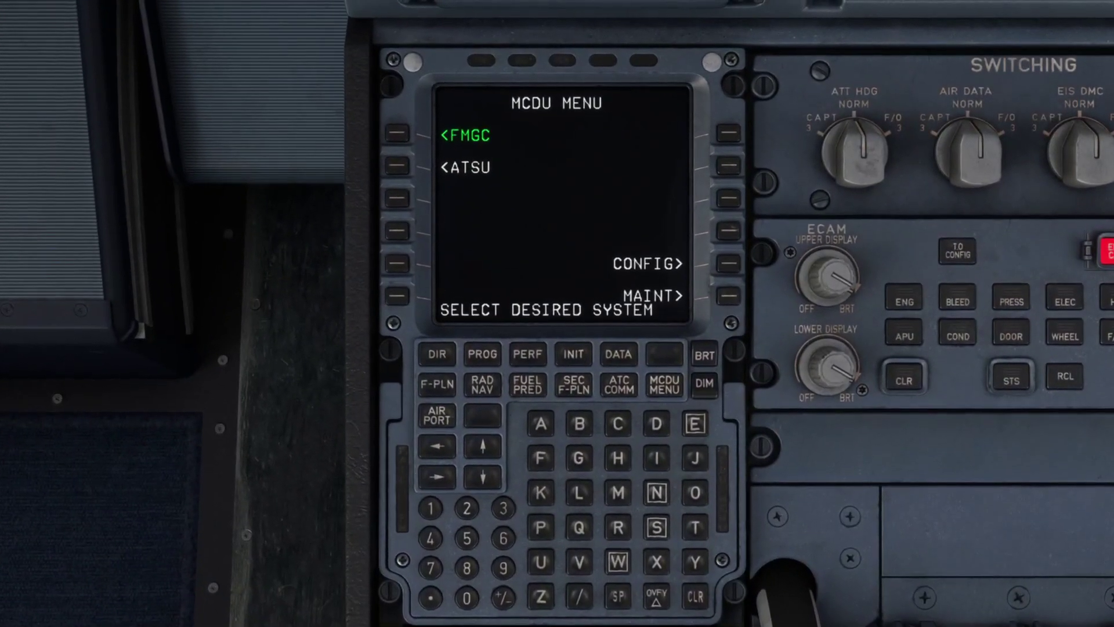
{"action": "left_click", "coordinate": [403, 172]}
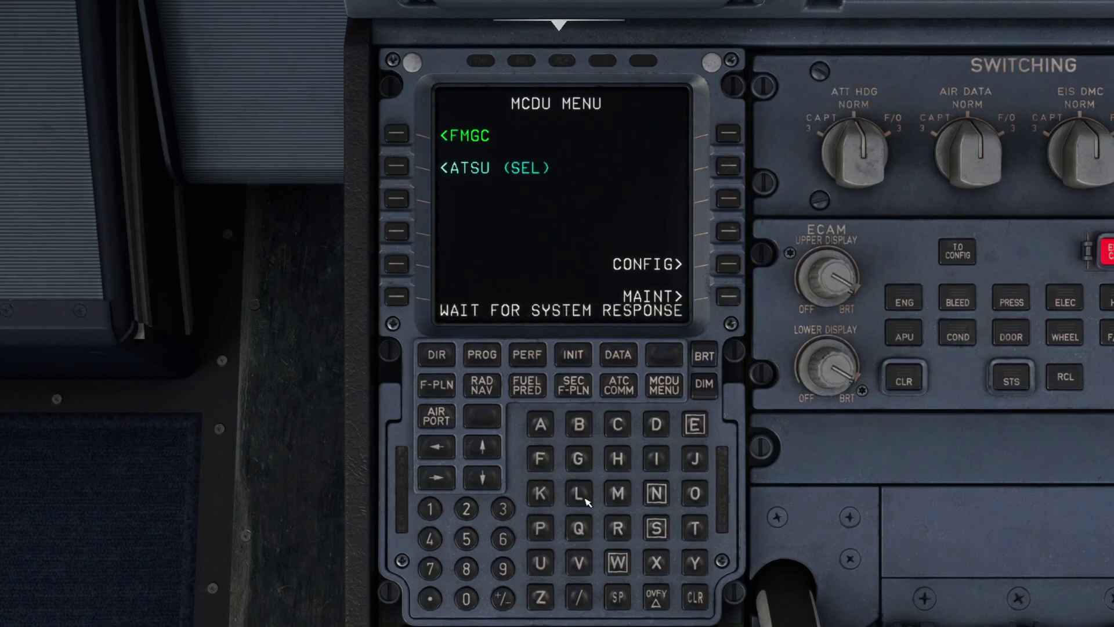
{"action": "left_click", "coordinate": [742, 134]}
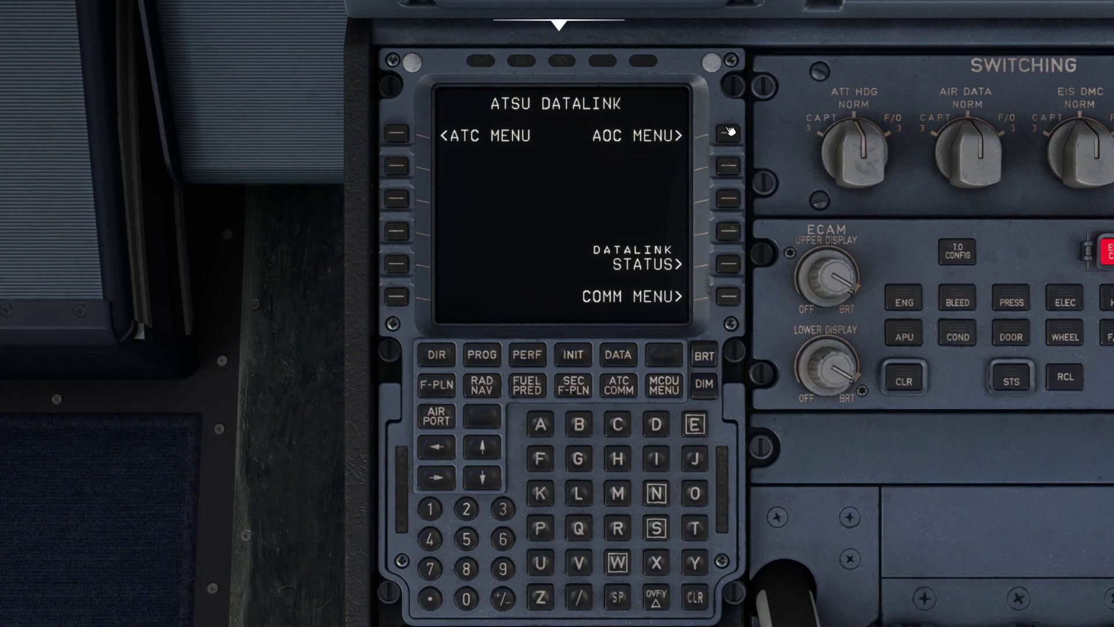
{"action": "left_click", "coordinate": [397, 135]}
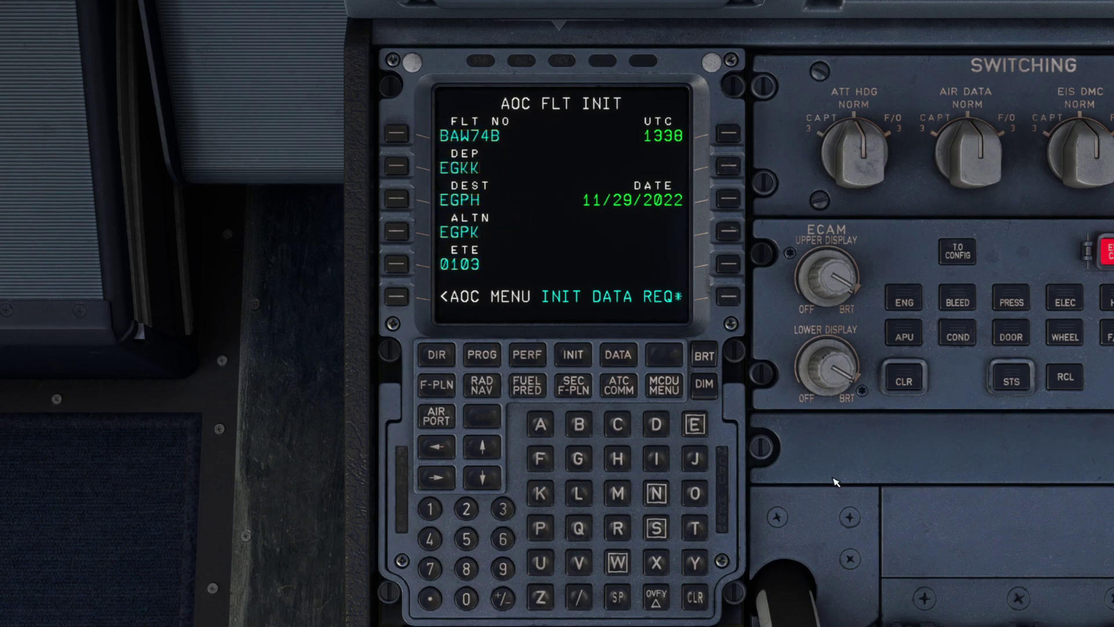
Request the INIT data uplink and enter flight number BAW74B, which is rejected as a format error
{"action": "left_click", "coordinate": [582, 362]}
{"action": "left_click", "coordinate": [736, 167]}
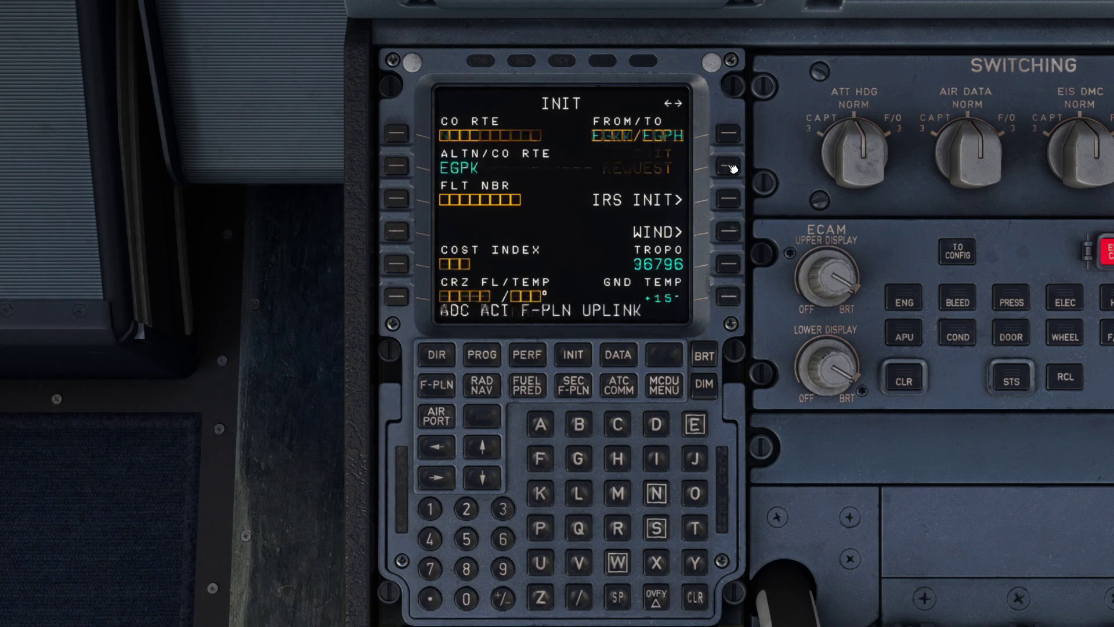
{"action": "left_click", "coordinate": [579, 424]}
{"action": "left_click", "coordinate": [540, 424]}
{"action": "left_click", "coordinate": [618, 562]}
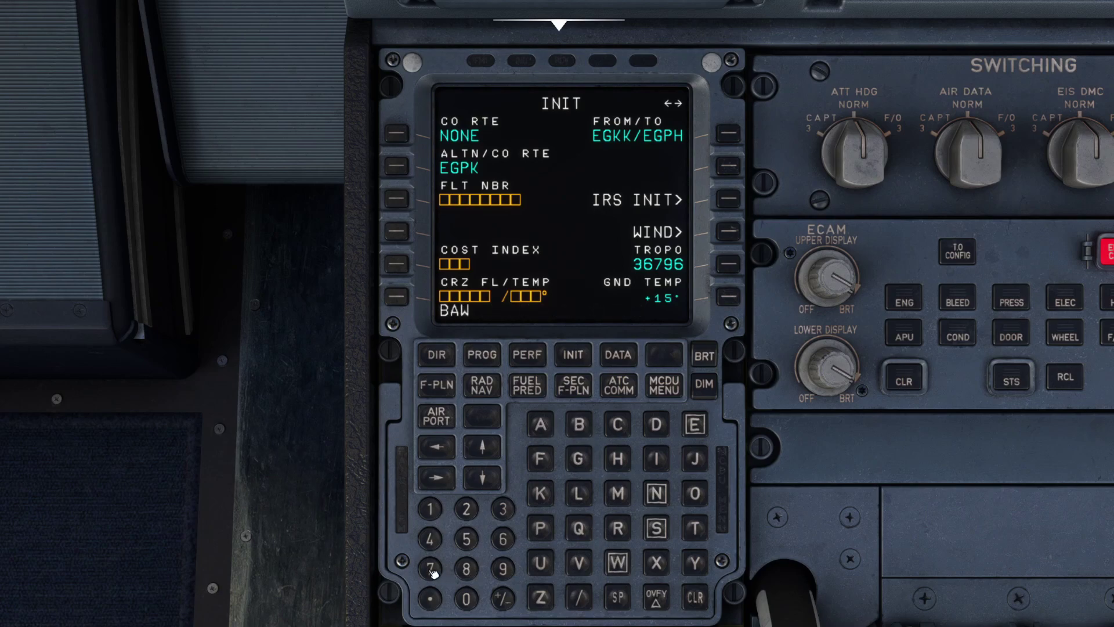
{"action": "left_click", "coordinate": [430, 568]}
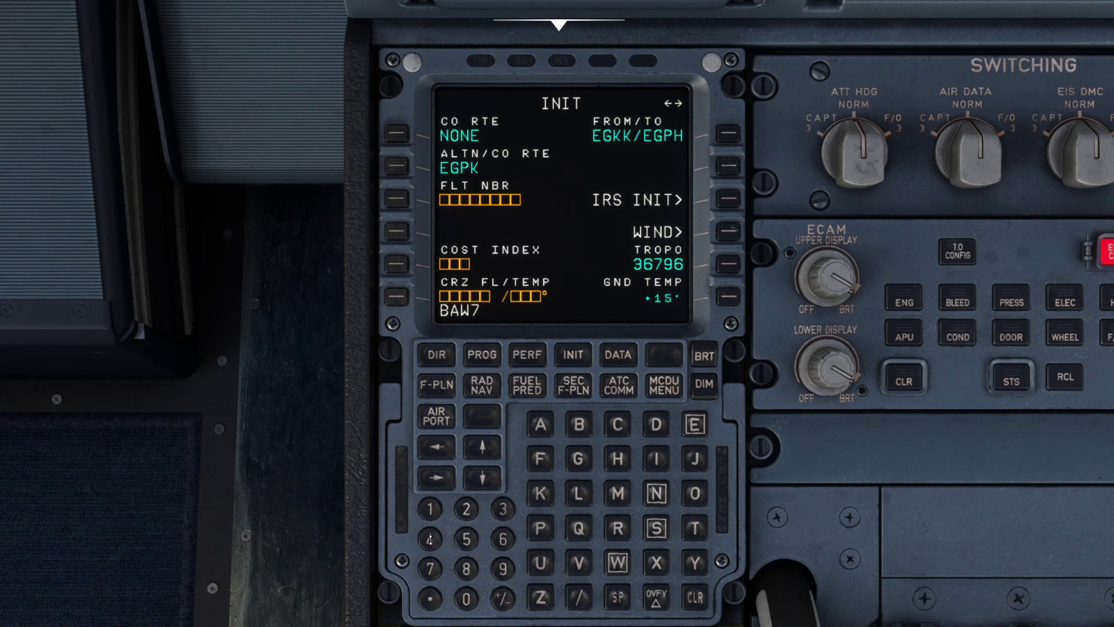
{"action": "left_click", "coordinate": [437, 546]}
{"action": "left_click", "coordinate": [584, 434]}
{"action": "left_click", "coordinate": [399, 265]}
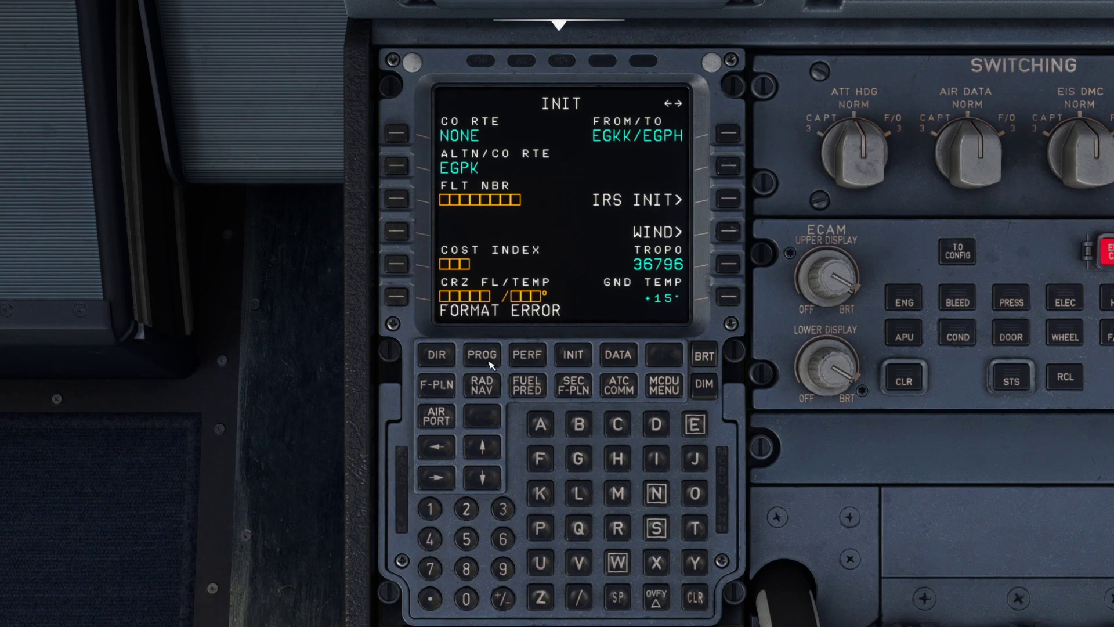
Re-enter BAW74B and set it as the flight number
{"action": "left_click", "coordinate": [578, 425]}
{"action": "left_click", "coordinate": [541, 424]}
{"action": "left_click", "coordinate": [617, 568]}
{"action": "left_click", "coordinate": [431, 567]}
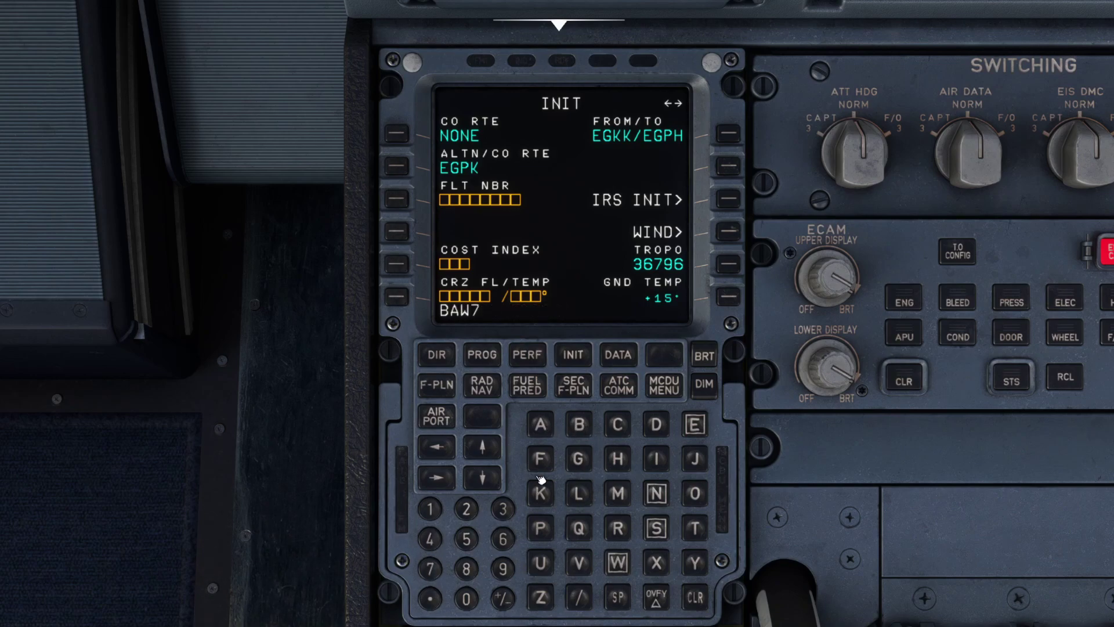
{"action": "left_click", "coordinate": [435, 545]}
{"action": "left_click", "coordinate": [579, 429]}
{"action": "left_click", "coordinate": [408, 201]}
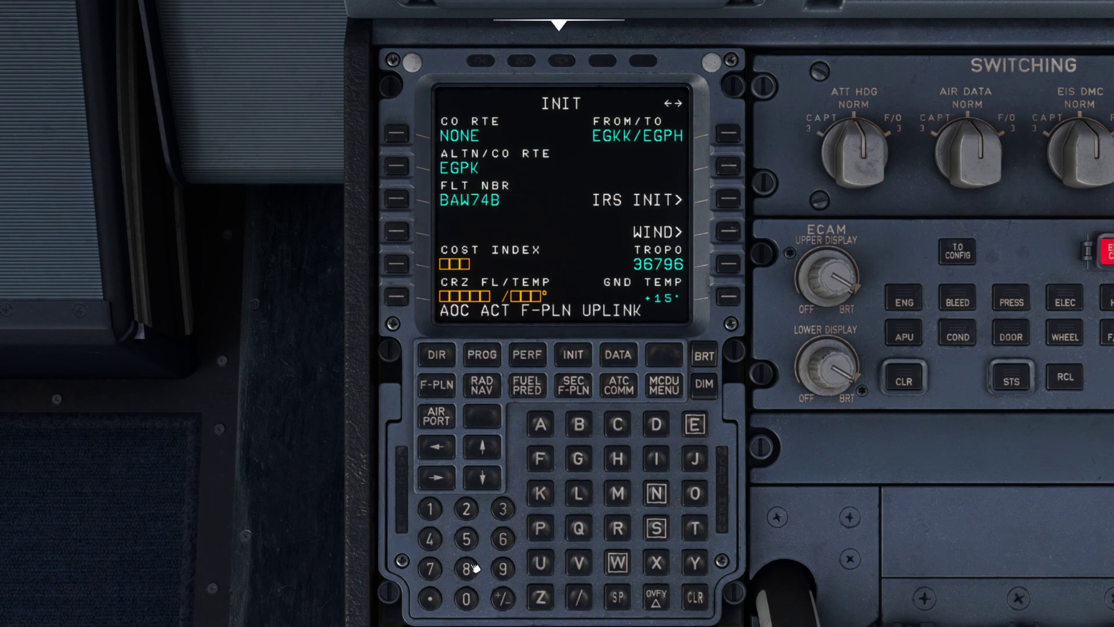
Set cost index 12 and cruise level FL220, then display the flight plan page
{"action": "left_click", "coordinate": [430, 509]}
{"action": "left_click", "coordinate": [466, 511]}
{"action": "left_click", "coordinate": [397, 265]}
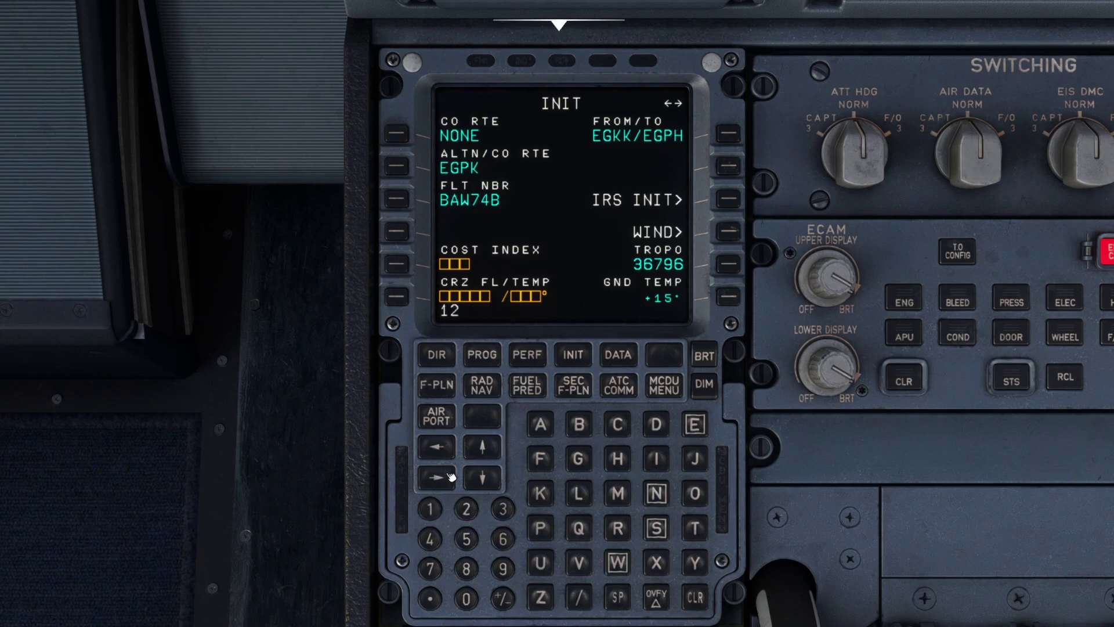
{"action": "double_click", "coordinate": [466, 508]}
{"action": "left_click", "coordinate": [466, 597]}
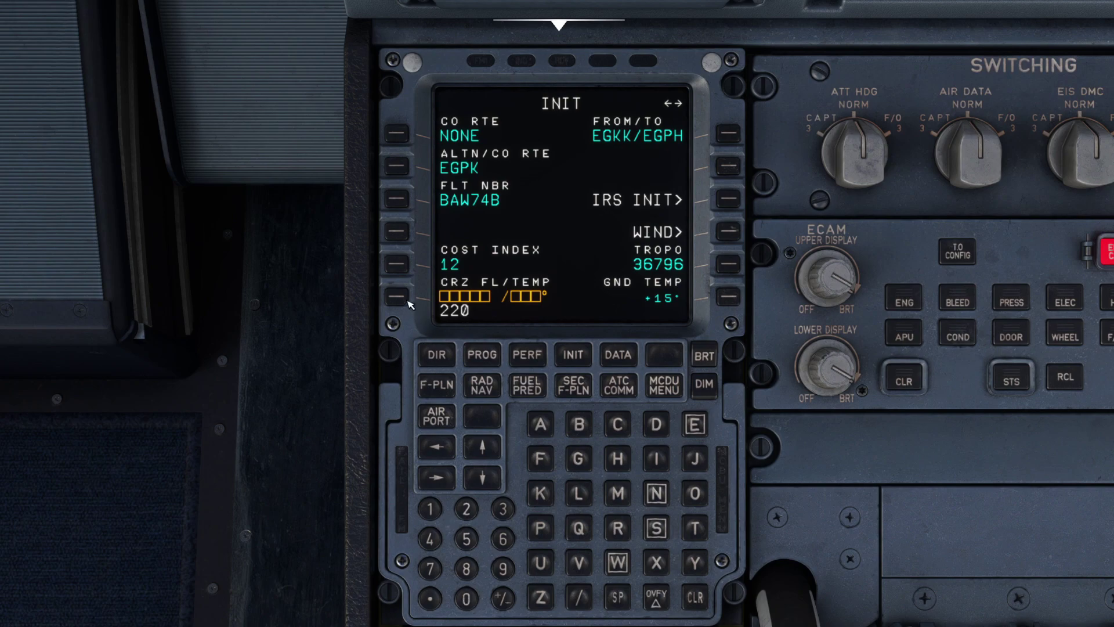
{"action": "left_click", "coordinate": [398, 299]}
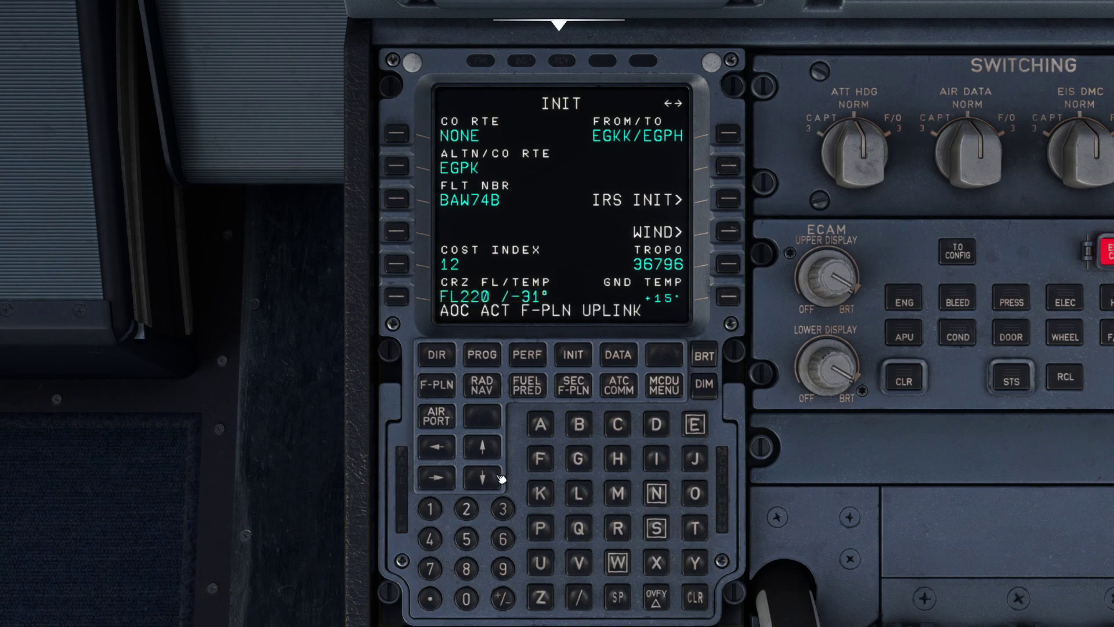
{"action": "left_click", "coordinate": [434, 386]}
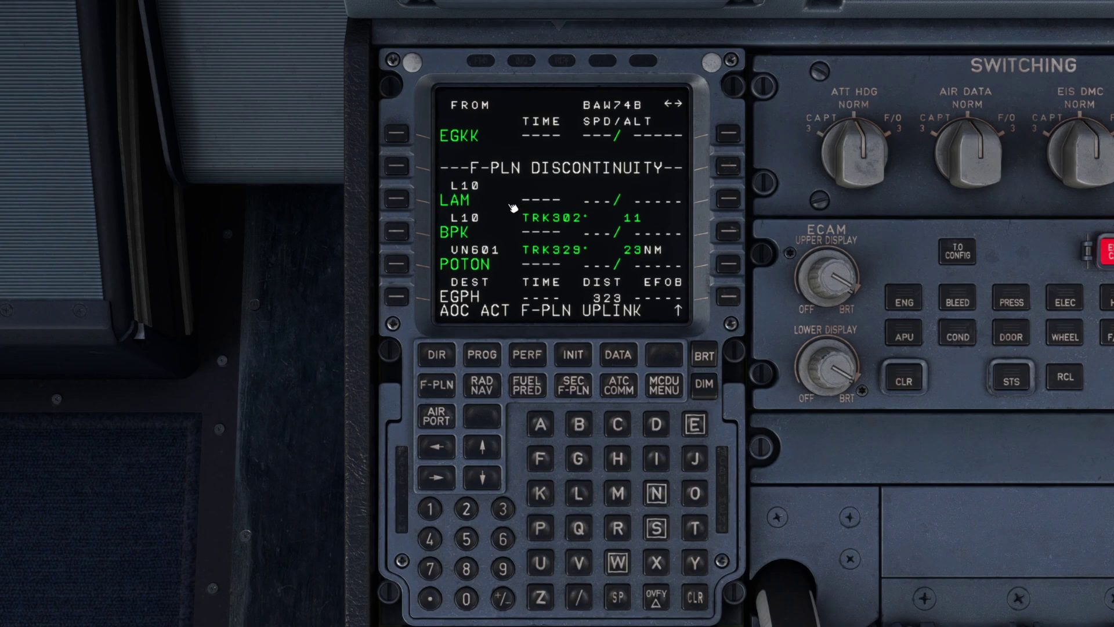
Select runway 08R and the LAM1Z SID as the EGKK departure and insert it
{"action": "left_click", "coordinate": [398, 135]}
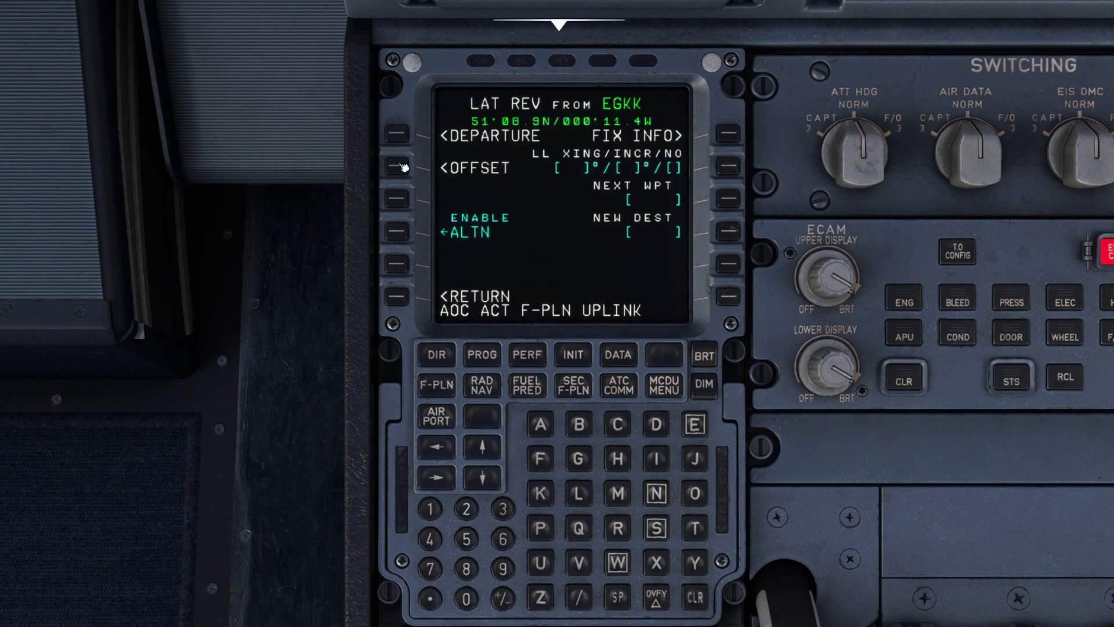
{"action": "left_click", "coordinate": [407, 137]}
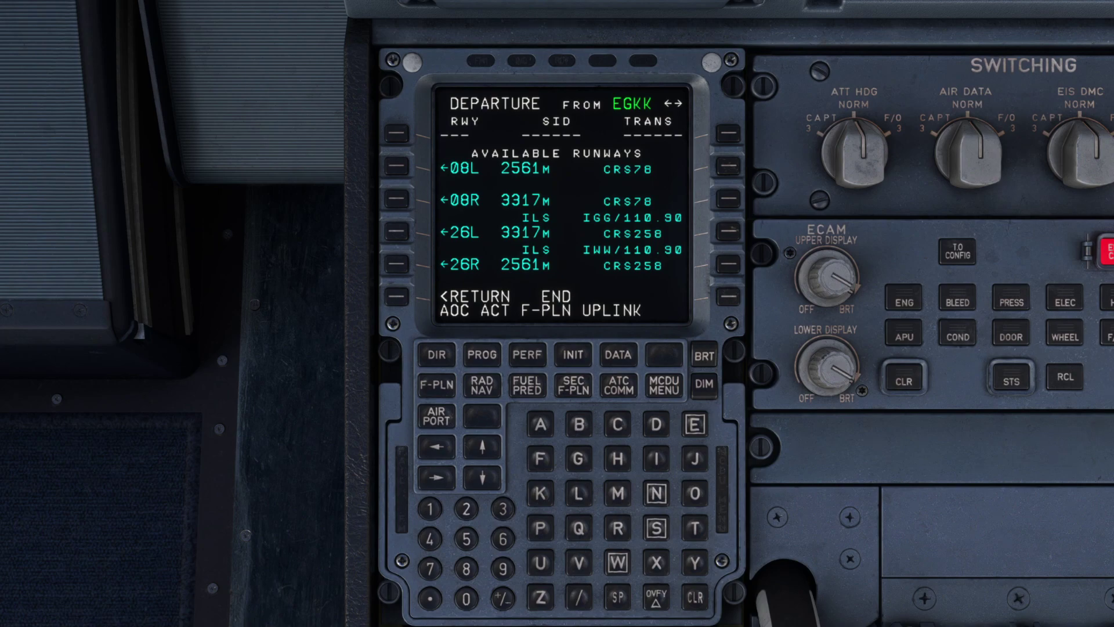
{"action": "left_click", "coordinate": [397, 200]}
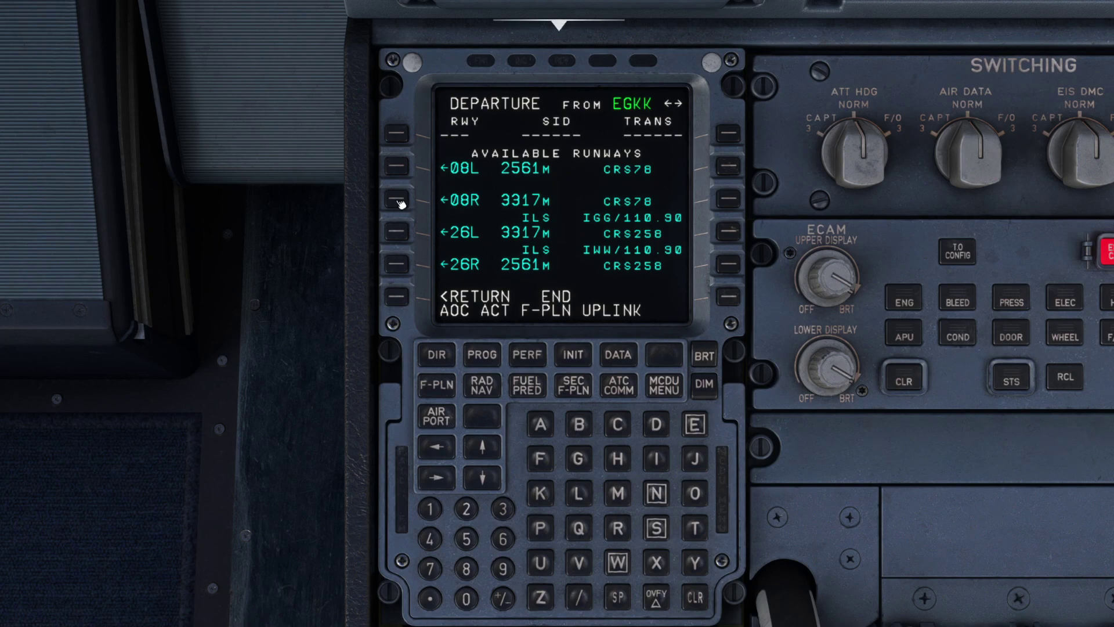
{"action": "left_click", "coordinate": [478, 453]}
{"action": "left_click", "coordinate": [491, 458]}
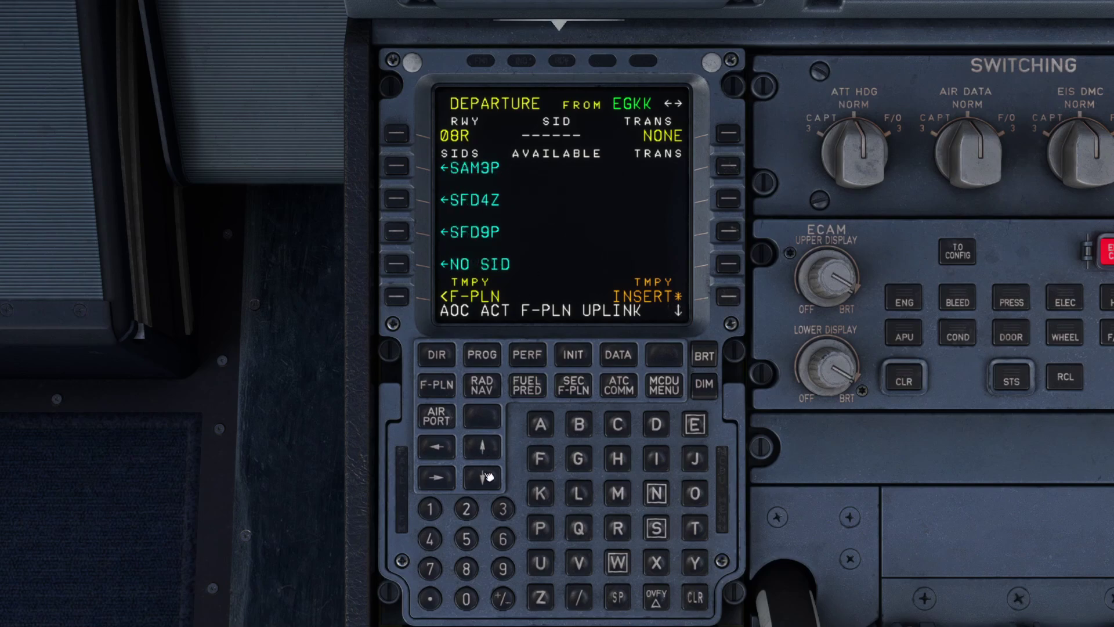
{"action": "left_click", "coordinate": [485, 478]}
{"action": "left_click", "coordinate": [406, 202]}
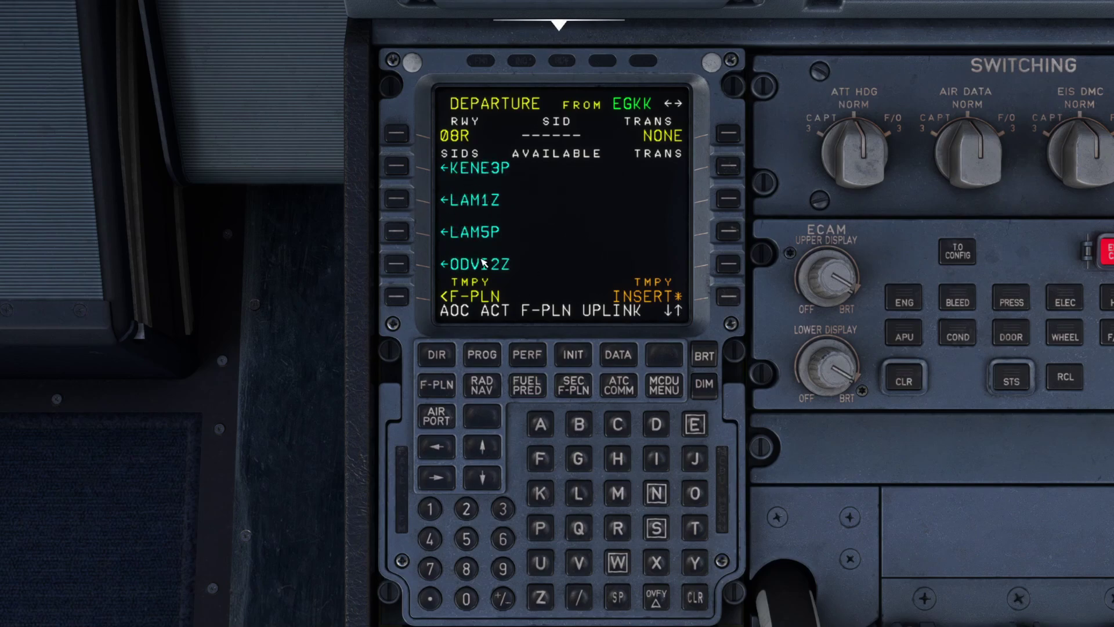
{"action": "left_click", "coordinate": [723, 306]}
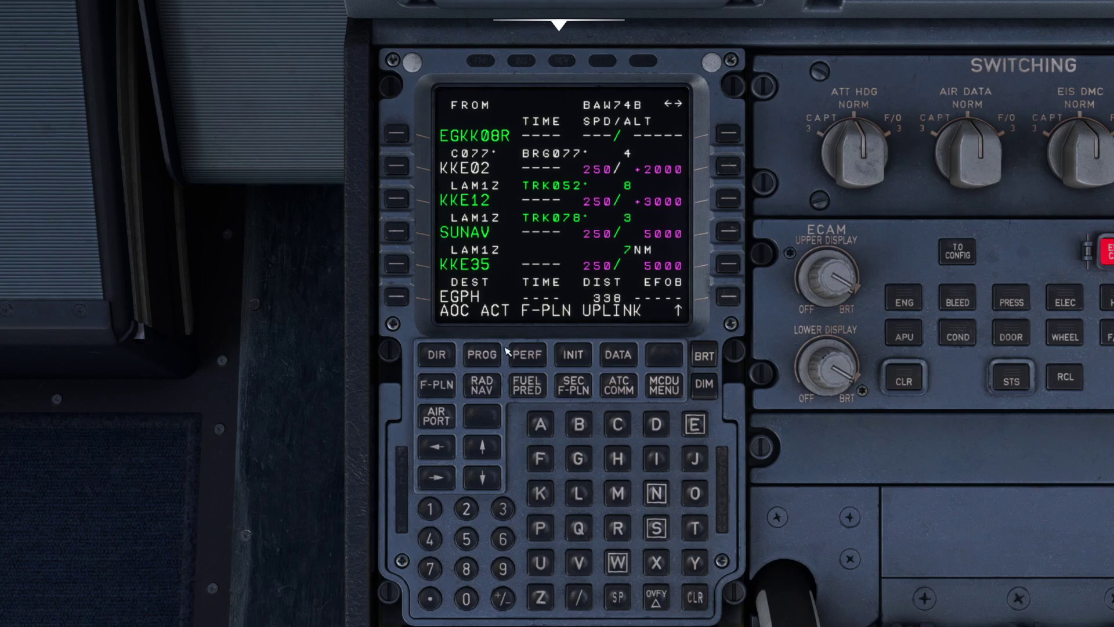
Scroll down through the departure and en-route waypoints of the flight plan
{"action": "left_click", "coordinate": [482, 446]}
{"action": "left_click", "coordinate": [482, 447]}
{"action": "left_click", "coordinate": [482, 446]}
{"action": "left_click", "coordinate": [483, 447]}
{"action": "left_click", "coordinate": [482, 446]}
{"action": "left_click", "coordinate": [482, 447]}
{"action": "left_click", "coordinate": [482, 447]}
{"action": "left_click", "coordinate": [482, 447]}
{"action": "left_click", "coordinate": [482, 446]}
{"action": "left_click", "coordinate": [482, 446]}
{"action": "left_click", "coordinate": [482, 447]}
{"action": "left_click", "coordinate": [482, 447]}
{"action": "left_click", "coordinate": [482, 447]}
{"action": "left_click", "coordinate": [482, 446]}
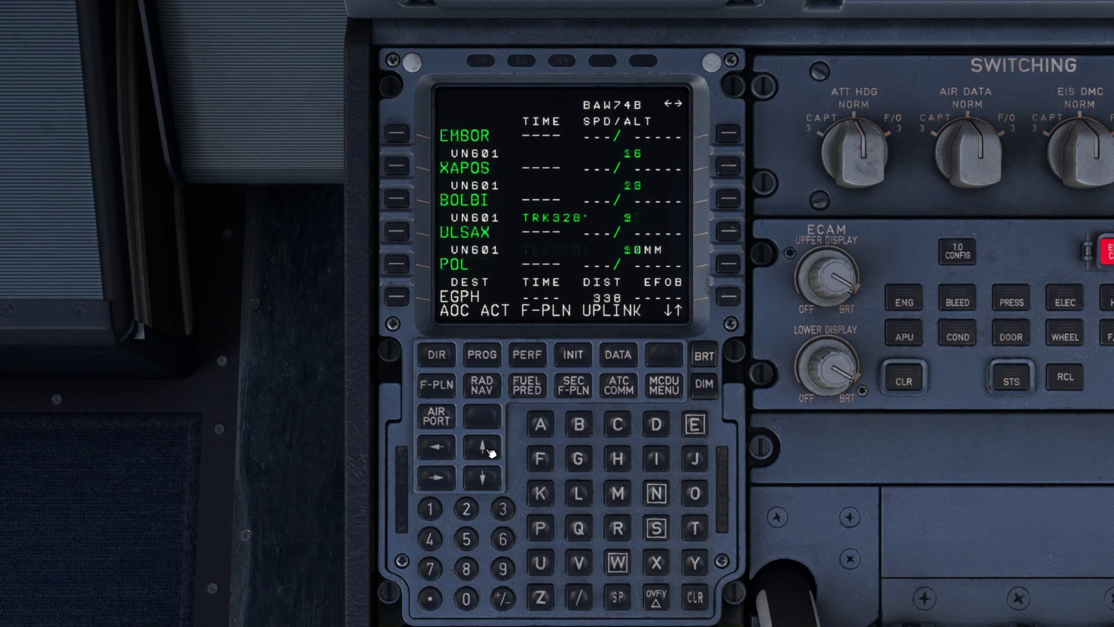
{"action": "left_click", "coordinate": [482, 447]}
{"action": "left_click", "coordinate": [482, 446]}
{"action": "left_click", "coordinate": [482, 447]}
Bring UN601 to INPIP, the discontinuity and EGPH into view, and open EGPH's lateral revision
{"action": "left_click", "coordinate": [486, 450]}
{"action": "left_click", "coordinate": [486, 450]}
{"action": "left_click", "coordinate": [486, 451]}
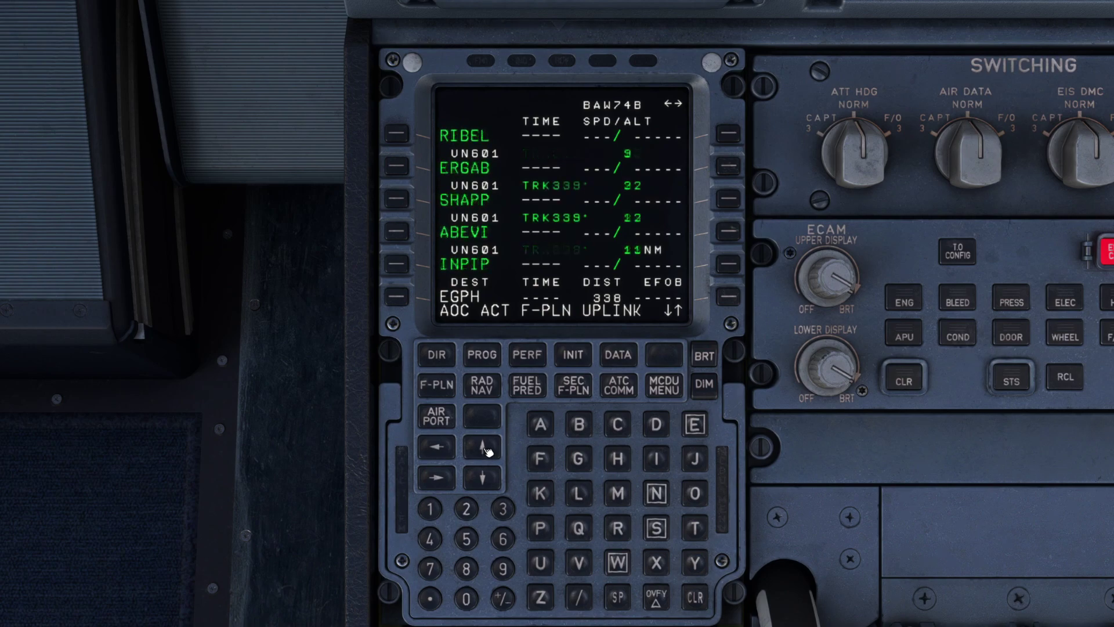
{"action": "left_click", "coordinate": [486, 450]}
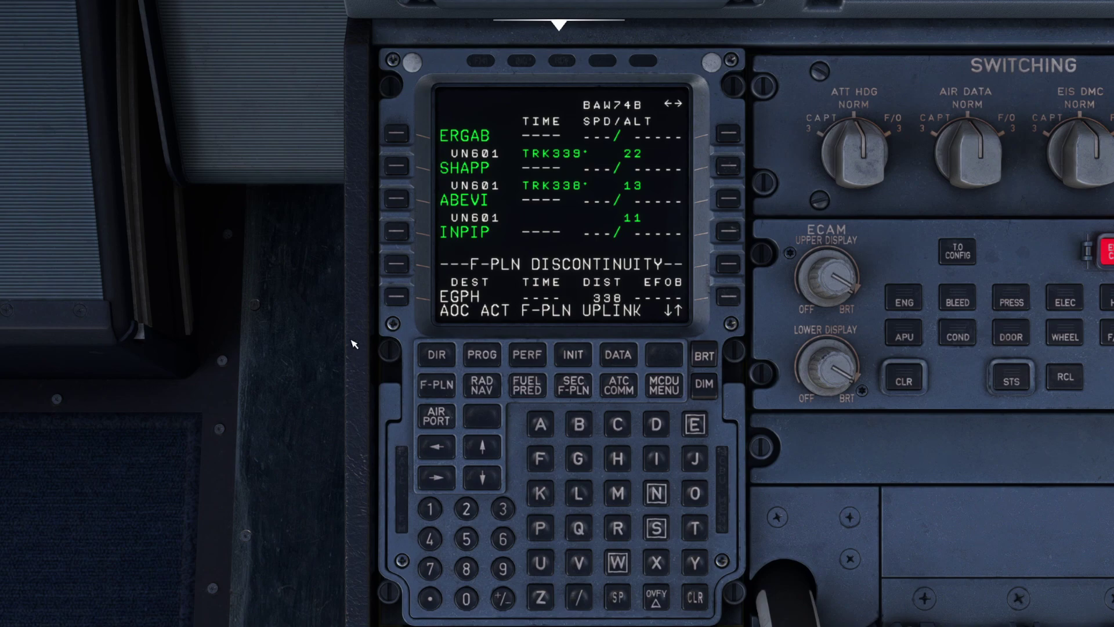
{"action": "left_click", "coordinate": [398, 298]}
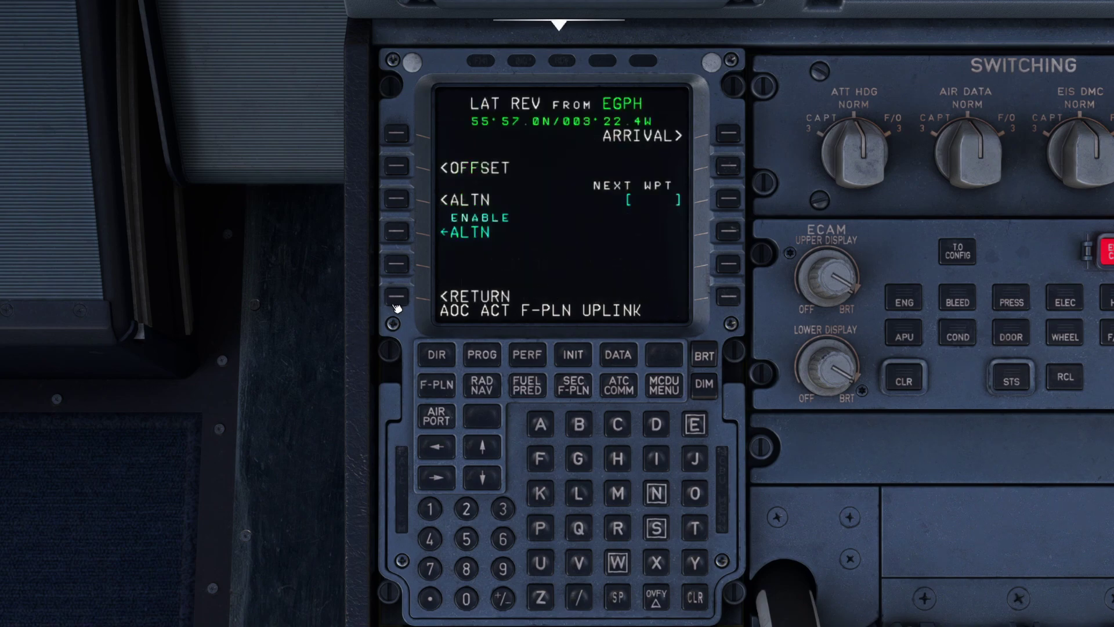
Choose the ILS06 approach, INPI1E STAR and TLA via for EGPH and insert them
{"action": "left_click", "coordinate": [732, 138]}
{"action": "left_click", "coordinate": [404, 204]}
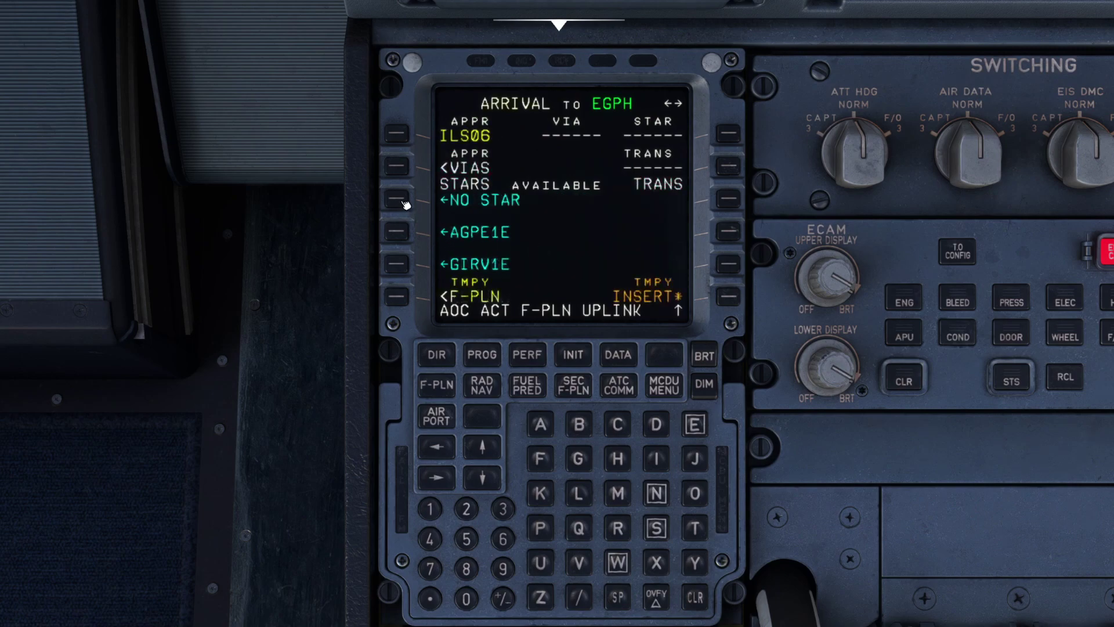
{"action": "left_click", "coordinate": [490, 446]}
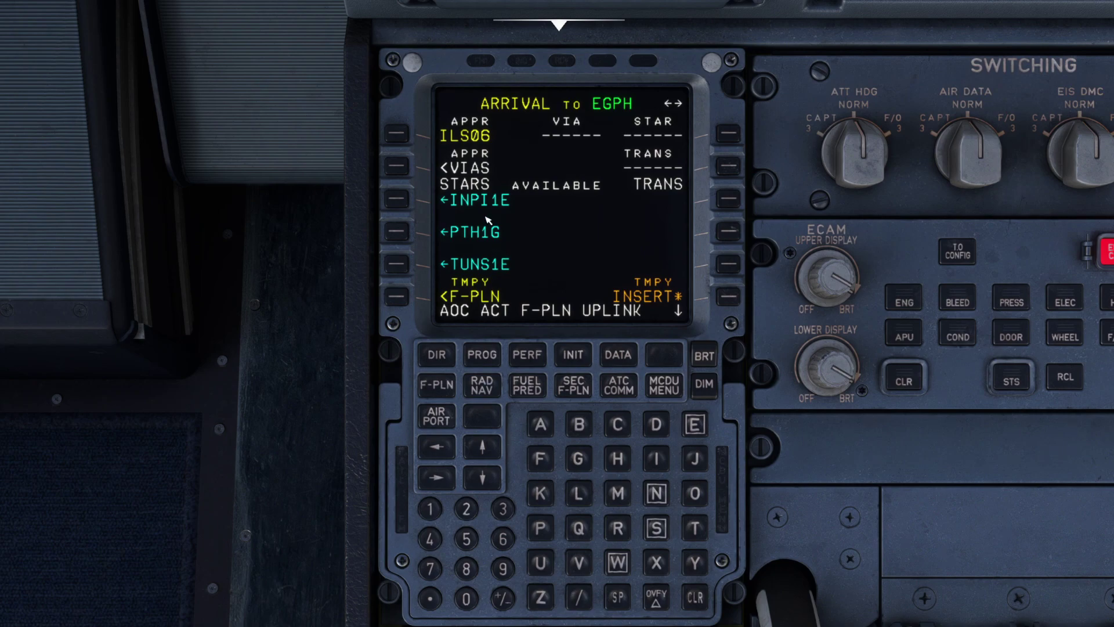
{"action": "left_click", "coordinate": [397, 199]}
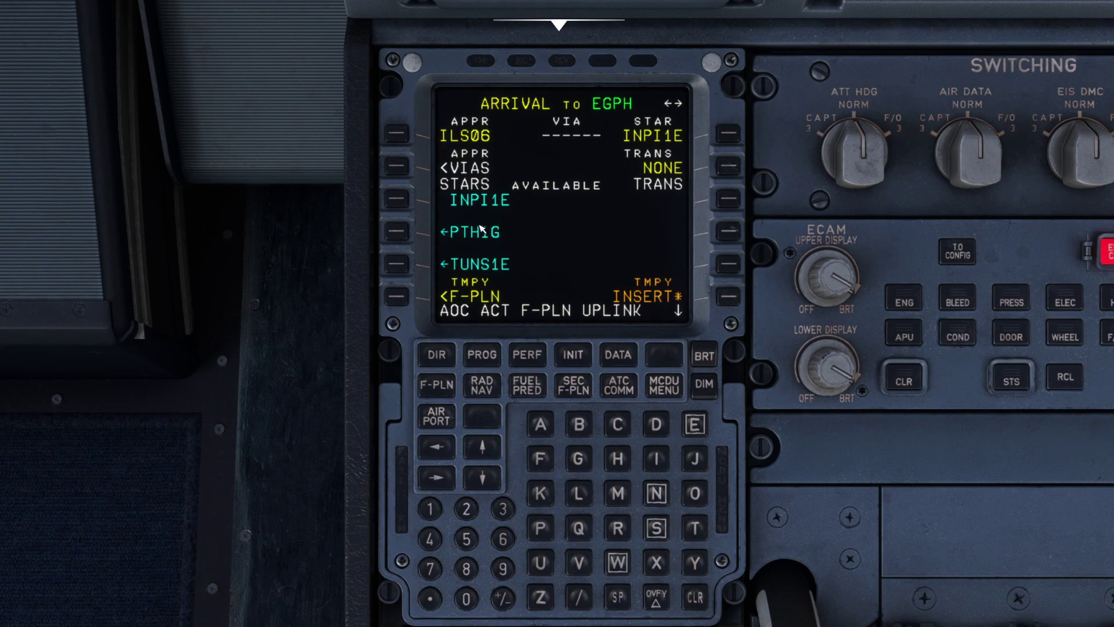
{"action": "left_click", "coordinate": [400, 169]}
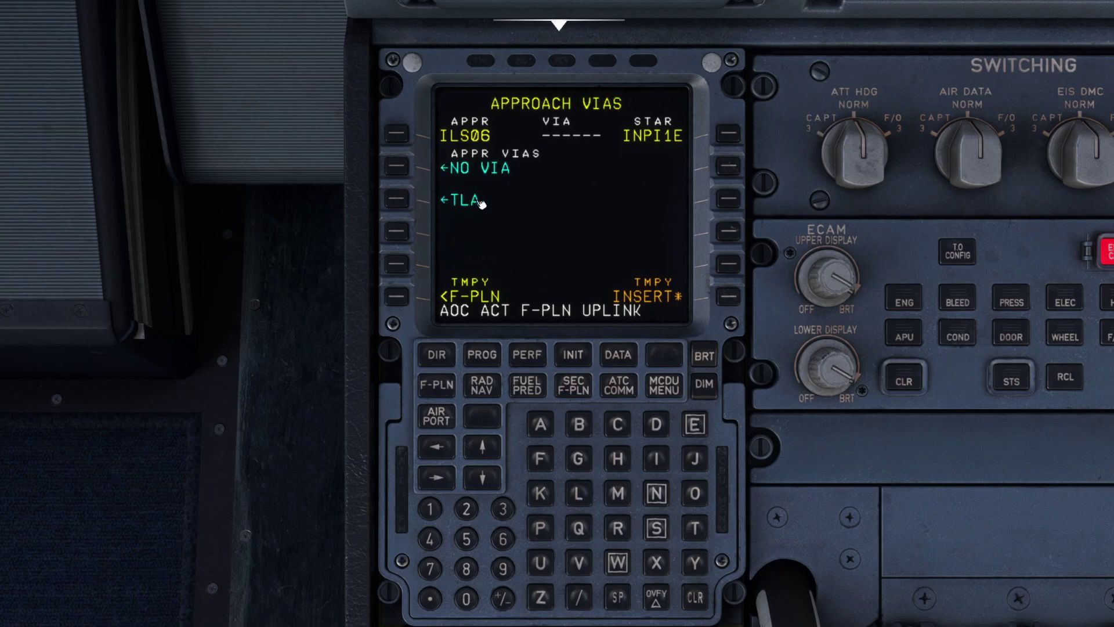
{"action": "left_click", "coordinate": [405, 203]}
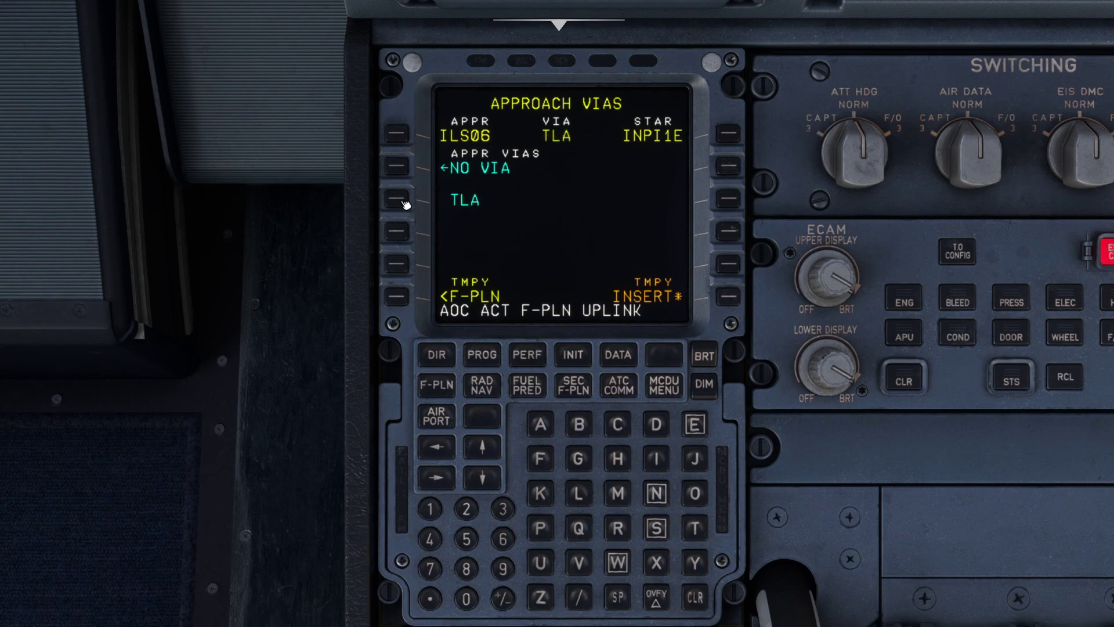
{"action": "left_click", "coordinate": [729, 297]}
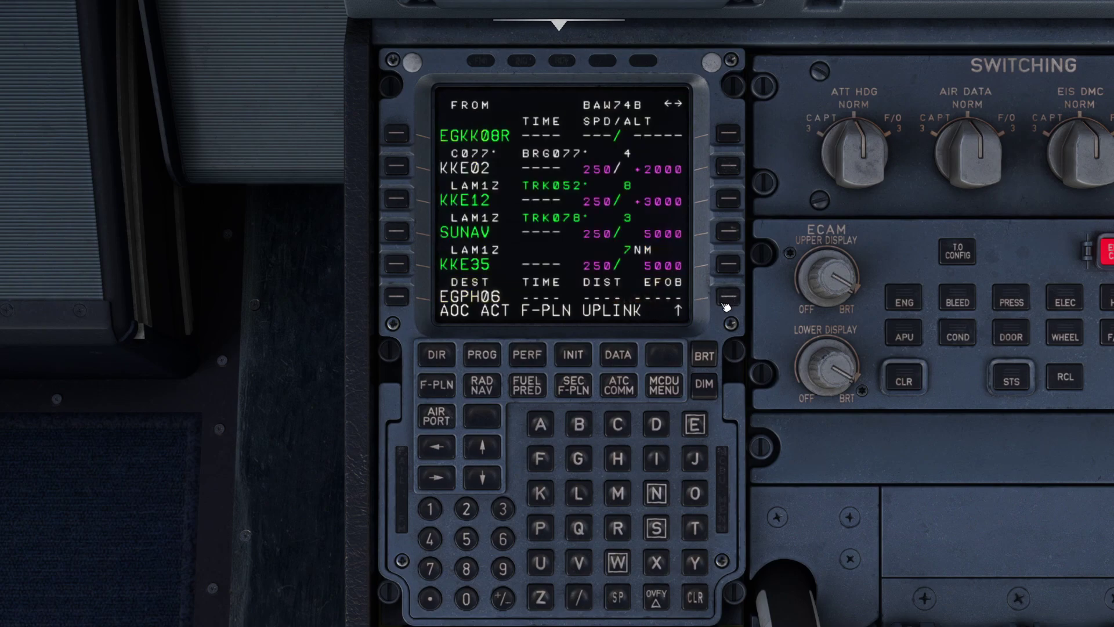
{"action": "left_click", "coordinate": [490, 451]}
{"action": "left_click", "coordinate": [490, 451]}
{"action": "left_click", "coordinate": [490, 451]}
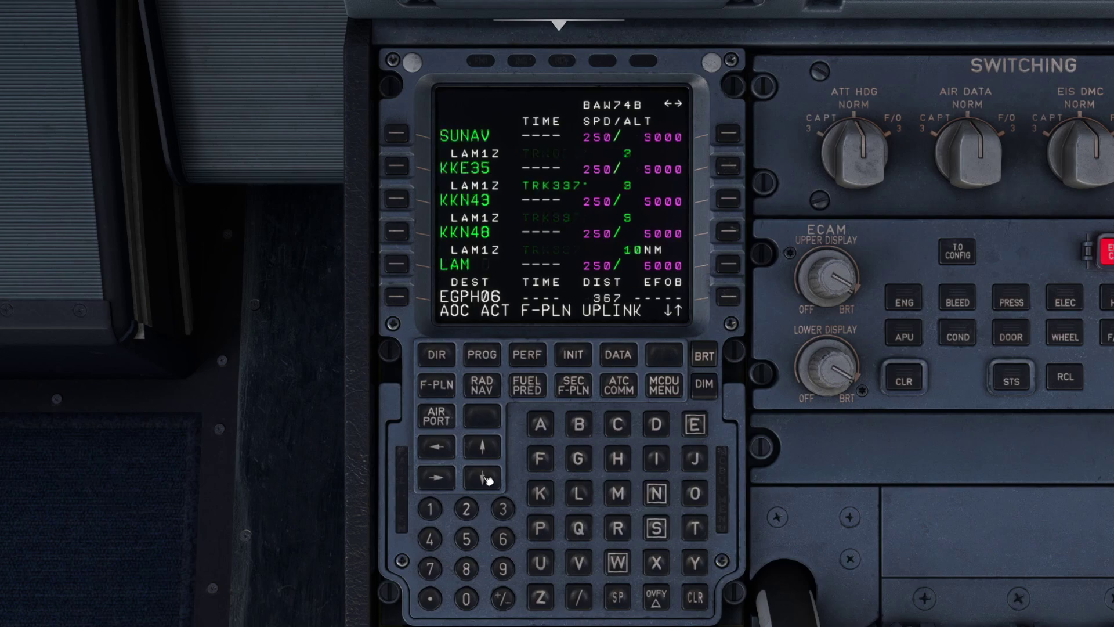
Scroll the flight plan back through EGKK08R, the alternate route to TRN, EGPH and TLA/20
{"action": "left_click", "coordinate": [488, 480]}
{"action": "left_click", "coordinate": [488, 480]}
{"action": "left_click", "coordinate": [488, 479]}
{"action": "left_click", "coordinate": [488, 479]}
{"action": "left_click", "coordinate": [488, 479]}
{"action": "left_click", "coordinate": [488, 480]}
{"action": "left_click", "coordinate": [488, 479]}
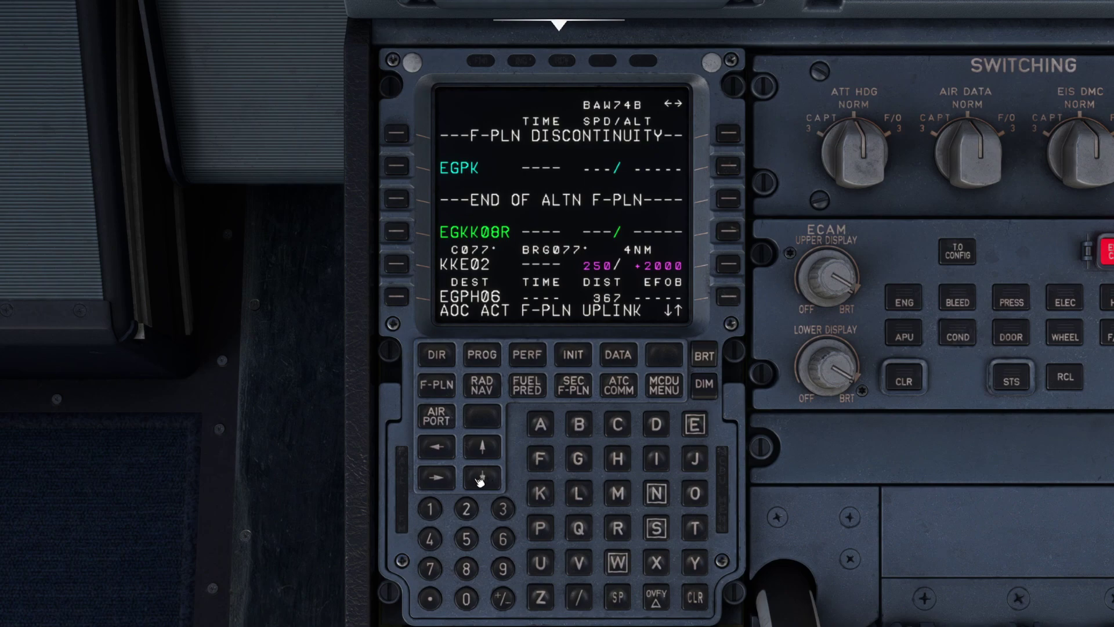
{"action": "left_click", "coordinate": [484, 482]}
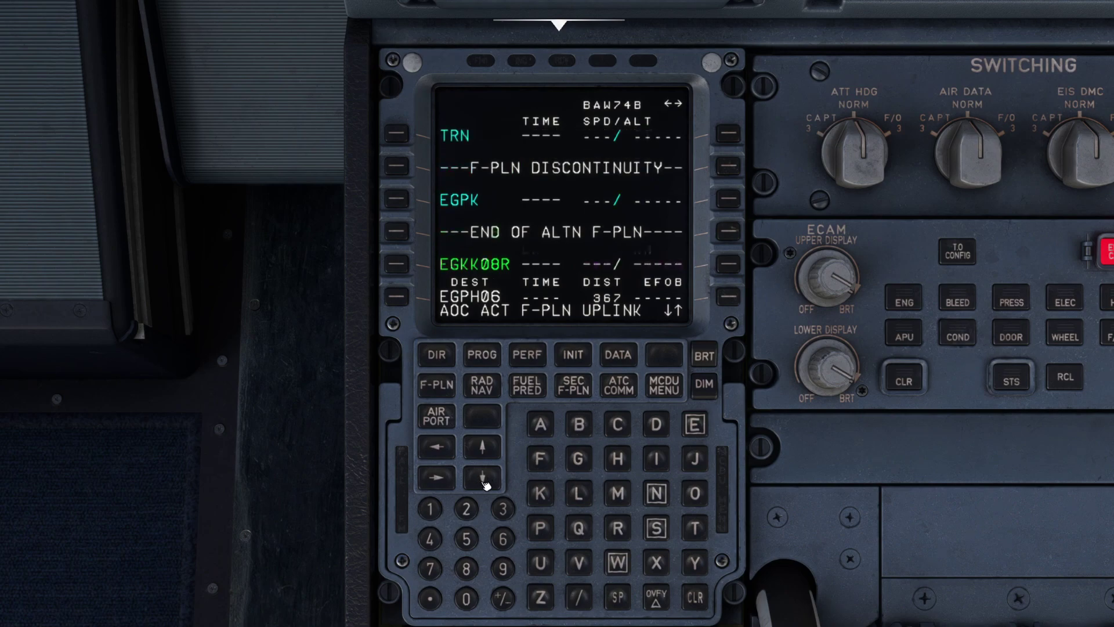
{"action": "left_click", "coordinate": [485, 484]}
{"action": "left_click", "coordinate": [483, 481]}
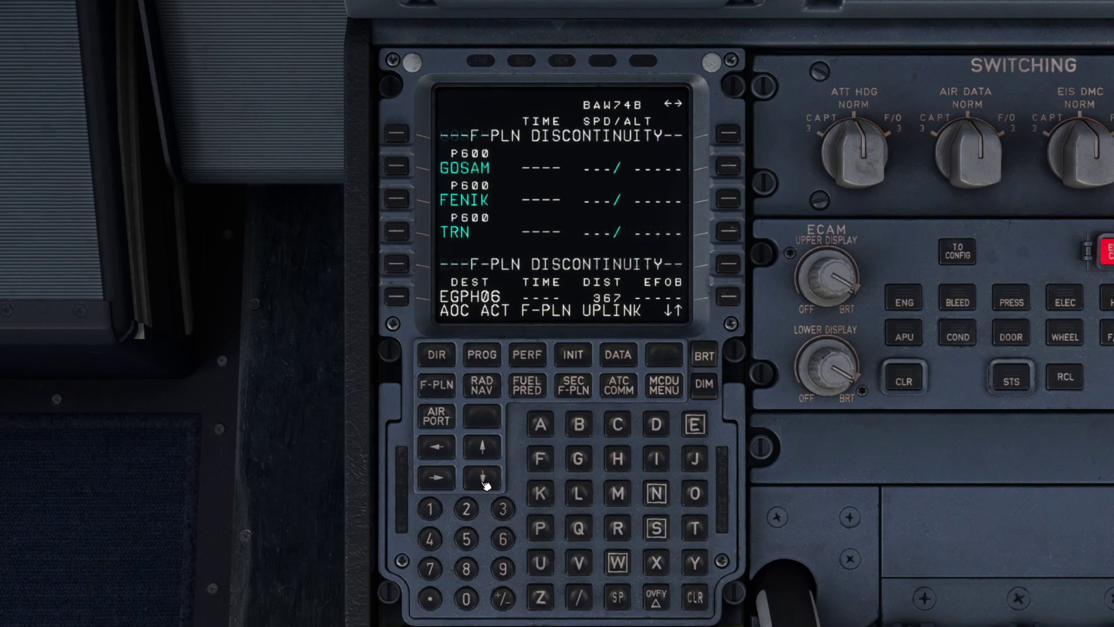
{"action": "left_click", "coordinate": [483, 482]}
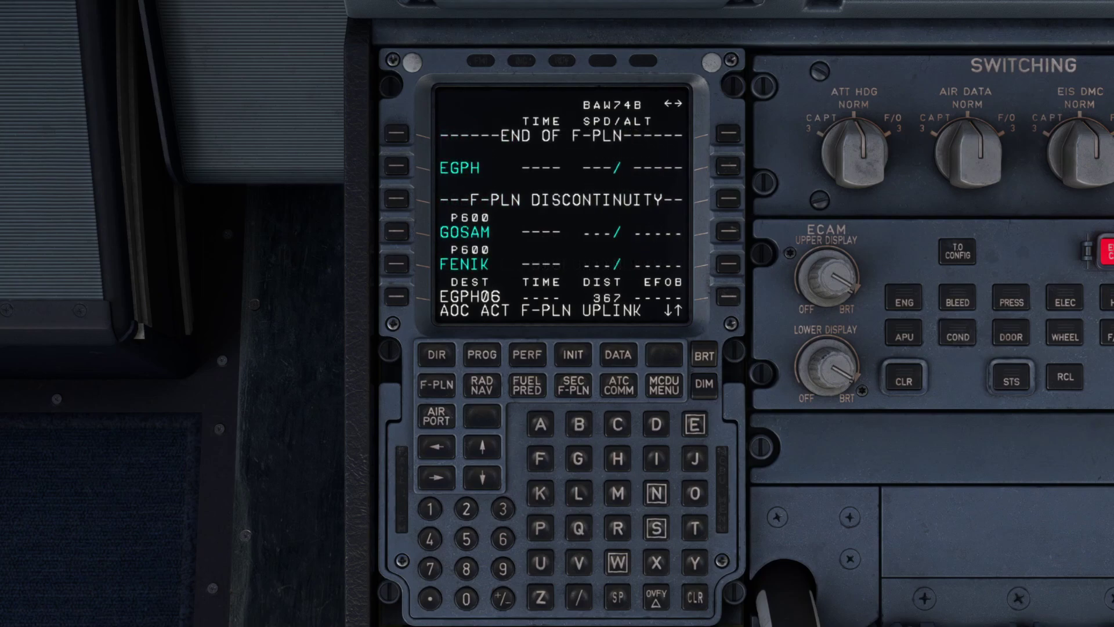
{"action": "left_click", "coordinate": [484, 479]}
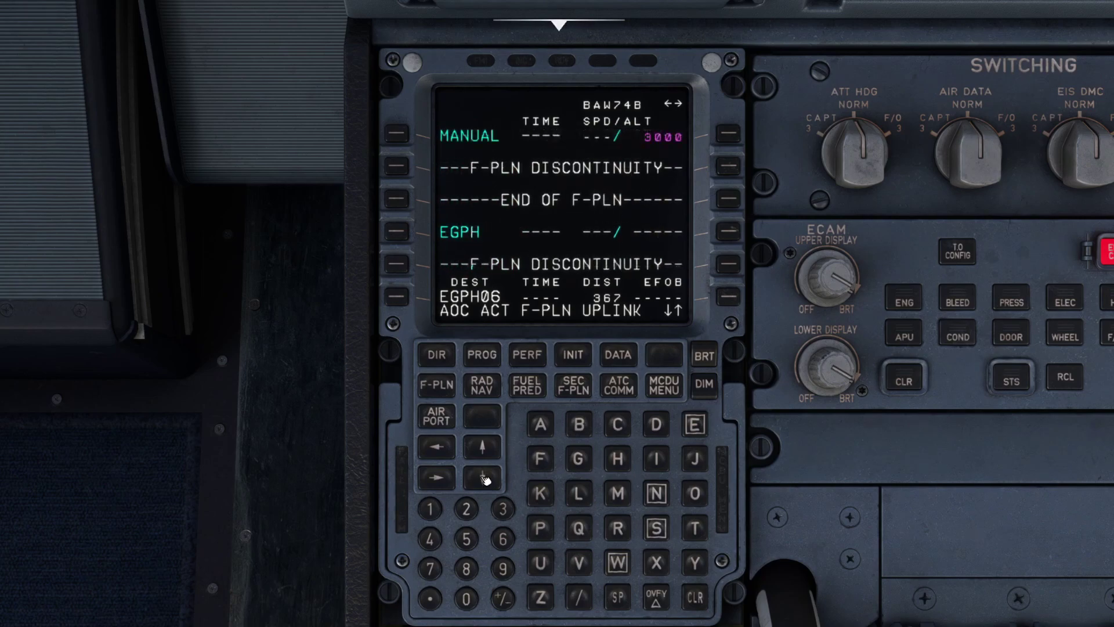
{"action": "left_click", "coordinate": [484, 479]}
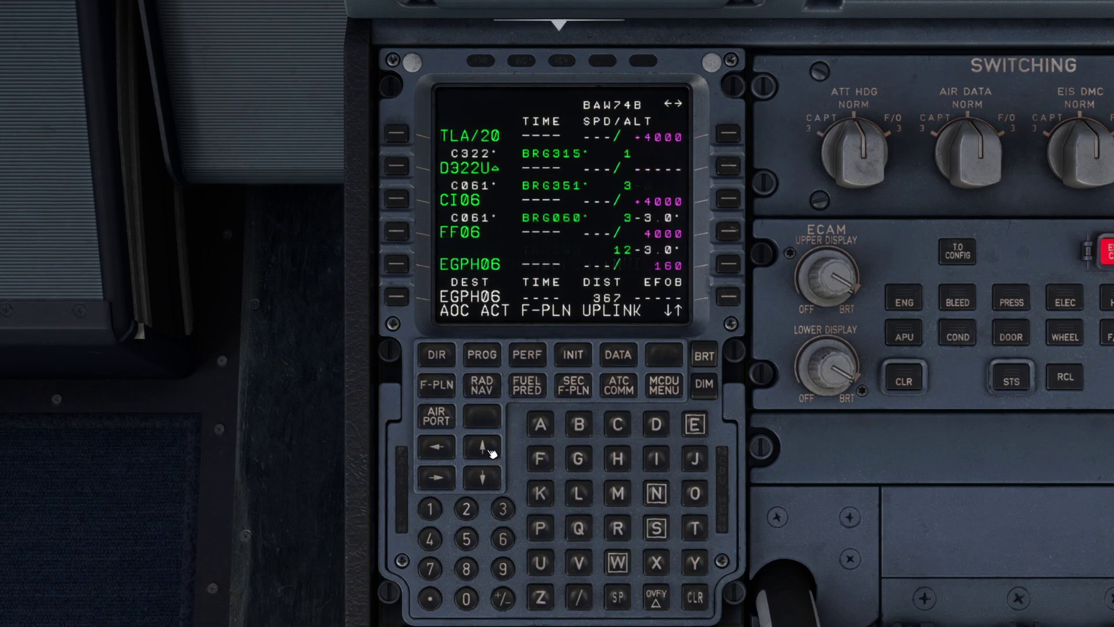
Scroll forward past CI06, wrapping to EGKK08R, then through SUNAV, BPK and XAPOS to INREV
{"action": "left_click", "coordinate": [485, 443]}
{"action": "left_click", "coordinate": [484, 444]}
{"action": "left_click", "coordinate": [485, 444]}
{"action": "left_click", "coordinate": [484, 444]}
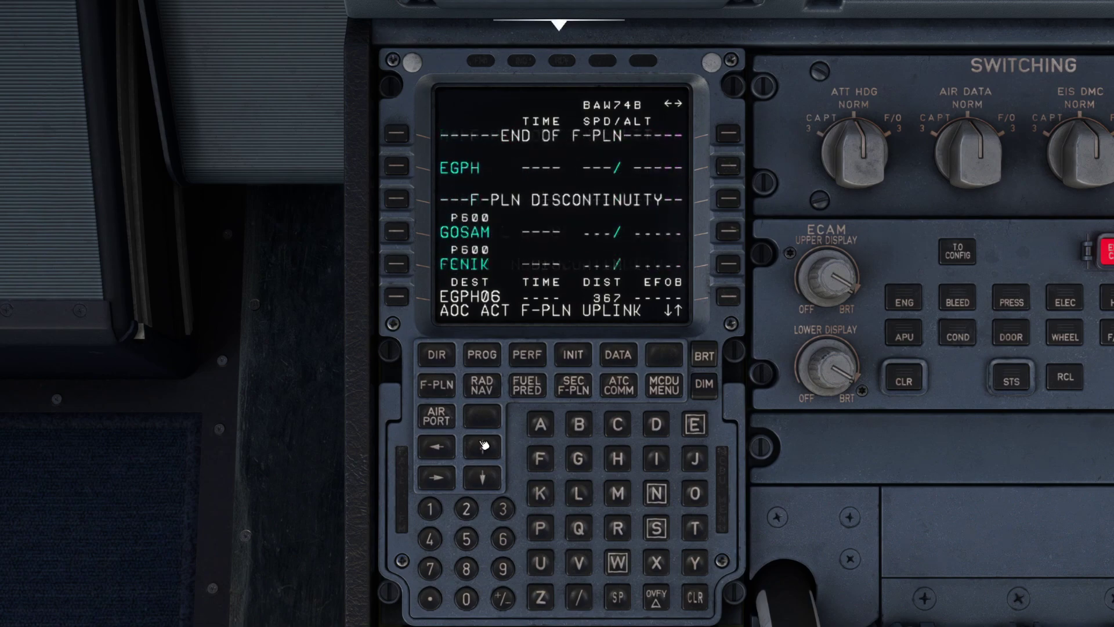
{"action": "left_click", "coordinate": [485, 445]}
{"action": "left_click", "coordinate": [485, 445]}
{"action": "left_click", "coordinate": [484, 446]}
{"action": "left_click", "coordinate": [485, 446]}
{"action": "left_click", "coordinate": [485, 445]}
{"action": "left_click", "coordinate": [485, 446]}
{"action": "left_click", "coordinate": [485, 445]}
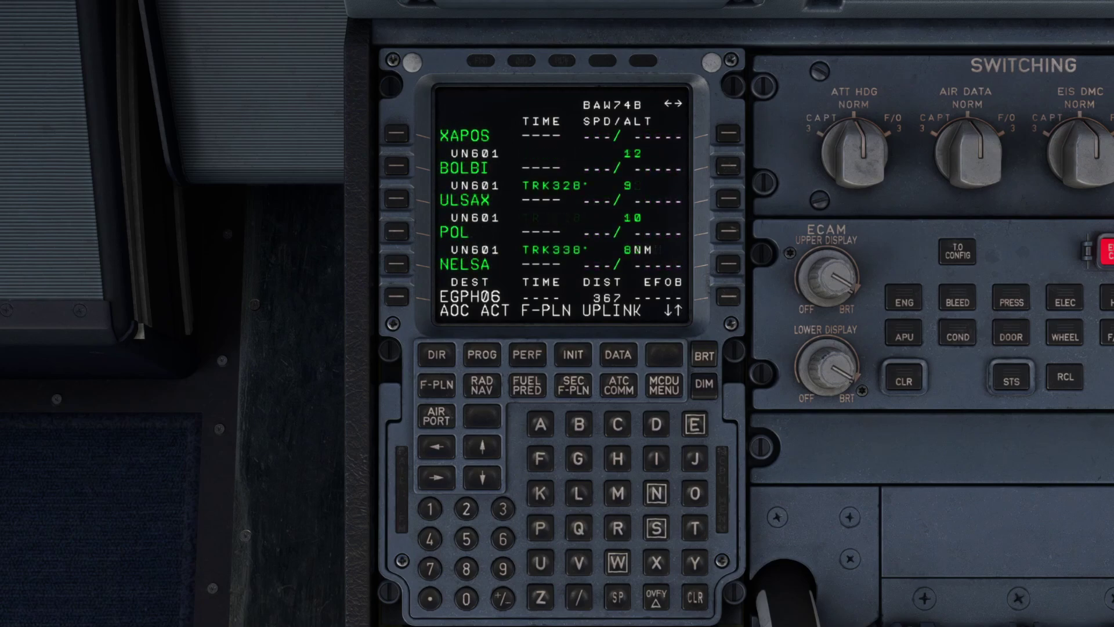
{"action": "left_click", "coordinate": [484, 446]}
{"action": "left_click", "coordinate": [484, 446]}
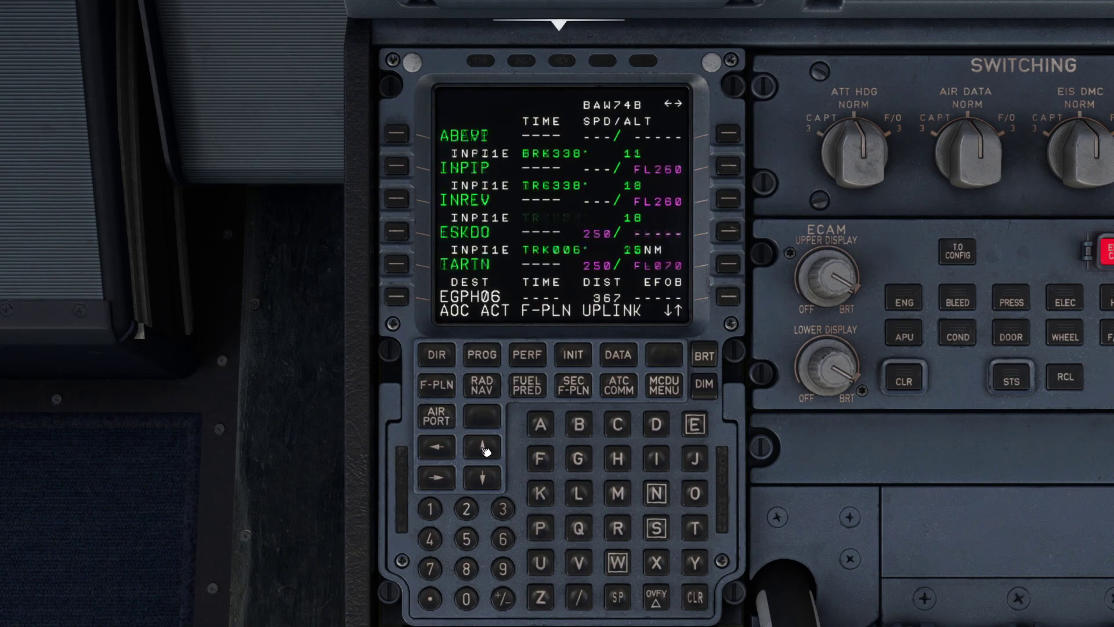
{"action": "left_click", "coordinate": [484, 447]}
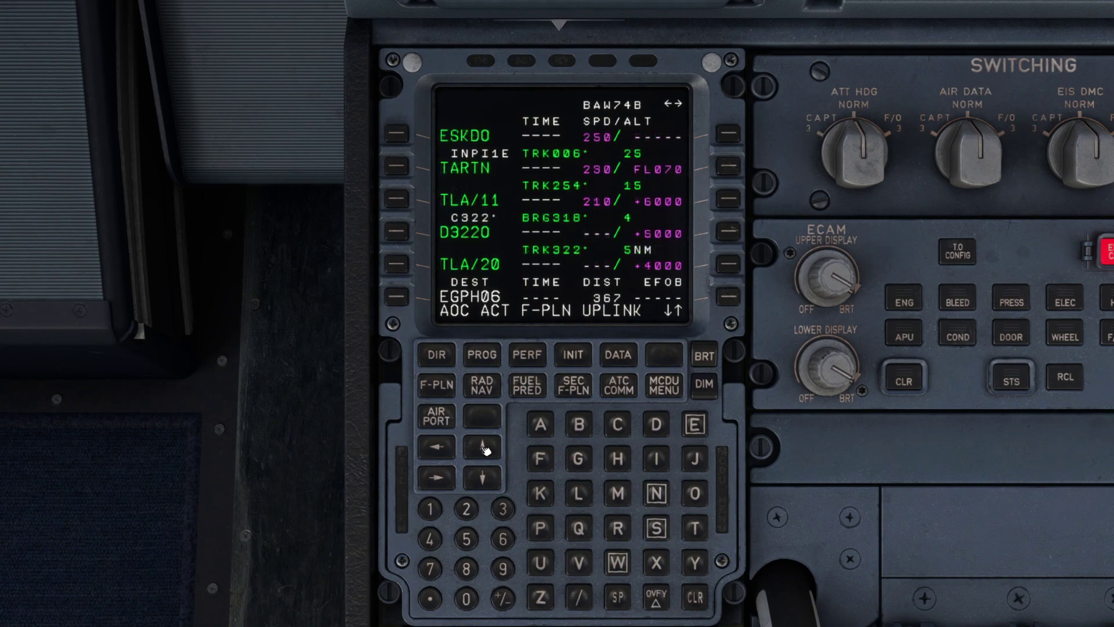
Advance from D322U to EGPH06, step back to FF06, and return to the forward cockpit view
{"action": "left_click", "coordinate": [485, 447]}
{"action": "left_click", "coordinate": [484, 447]}
{"action": "left_click", "coordinate": [485, 447]}
{"action": "left_click", "coordinate": [485, 447]}
{"action": "left_click", "coordinate": [484, 447]}
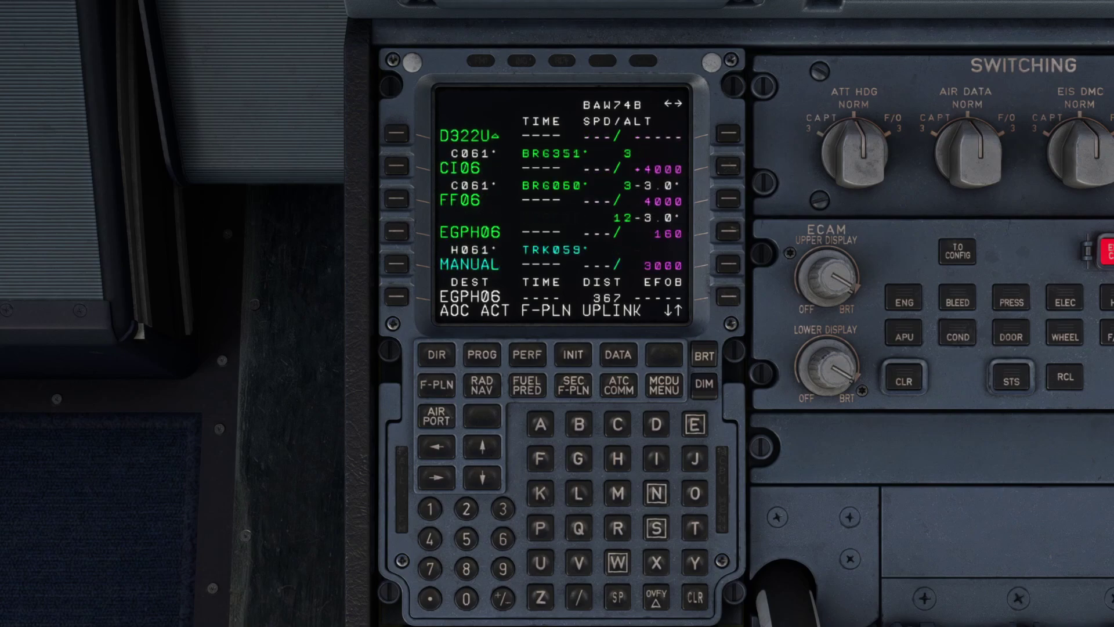
{"action": "left_click", "coordinate": [484, 448]}
{"action": "left_click", "coordinate": [484, 448]}
{"action": "left_click", "coordinate": [485, 448]}
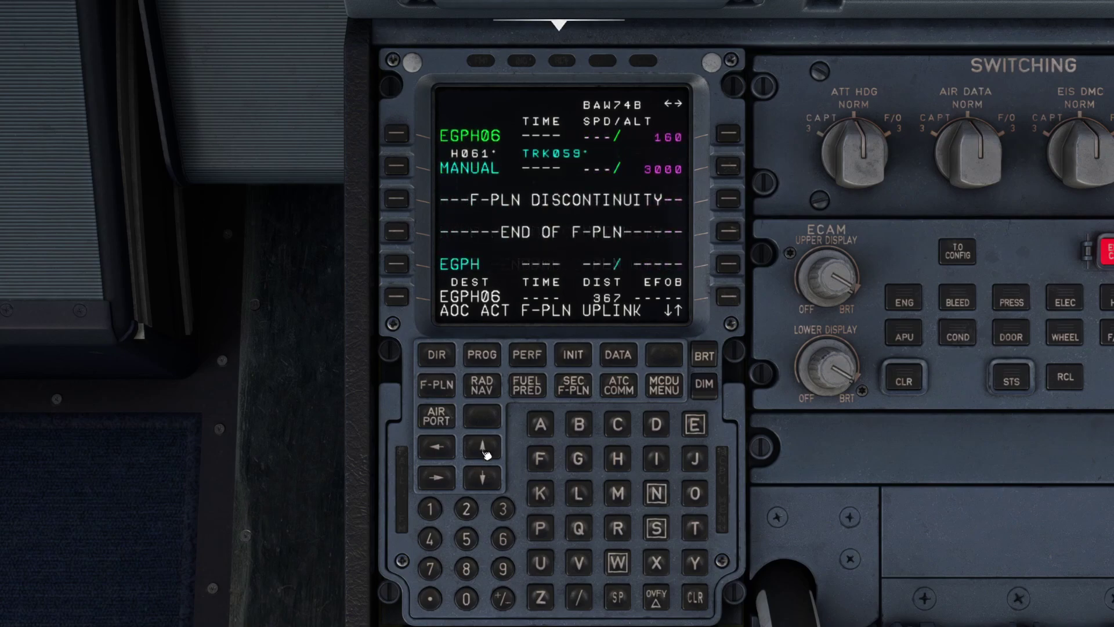
{"action": "left_click", "coordinate": [486, 477]}
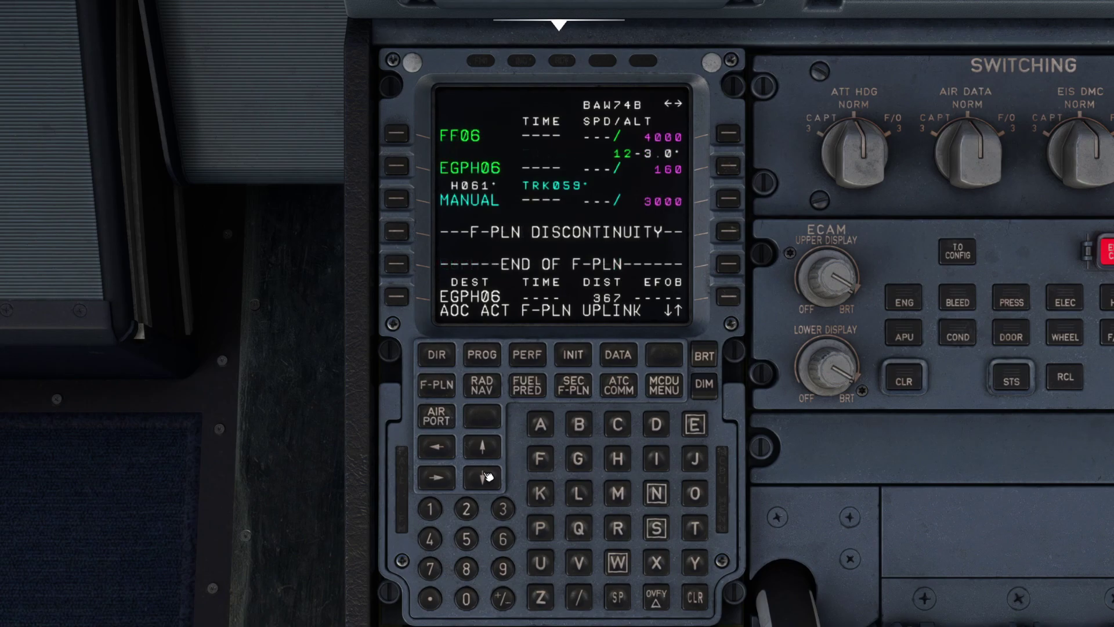
{"action": "key", "text": "ctrl+space"}
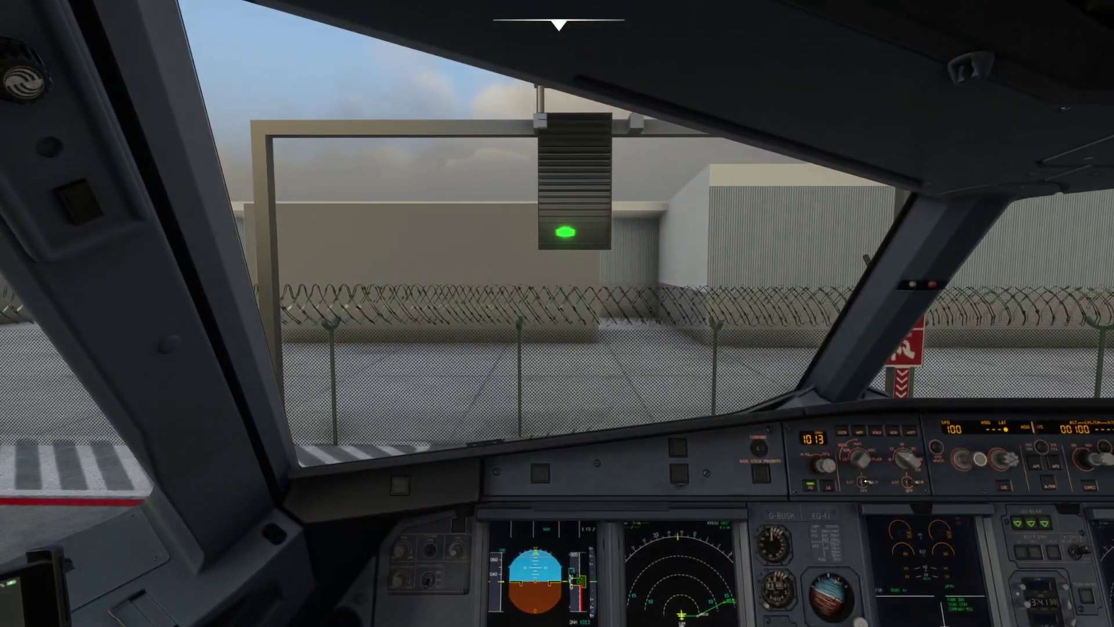
Turn the captain's ND mode selector from ARC to PLAN, then return to the centre panel MCDU view
{"action": "scroll", "coordinate": [818, 488], "scroll_direction": "up", "scroll_amount": 5}
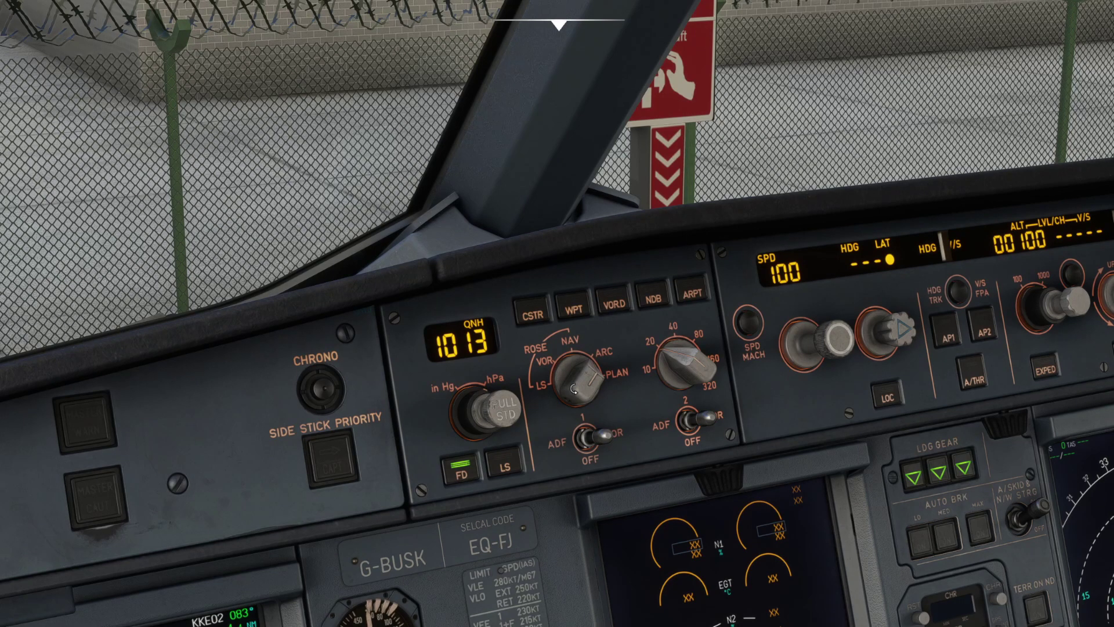
{"action": "scroll", "coordinate": [574, 390], "scroll_direction": "up", "scroll_amount": 1}
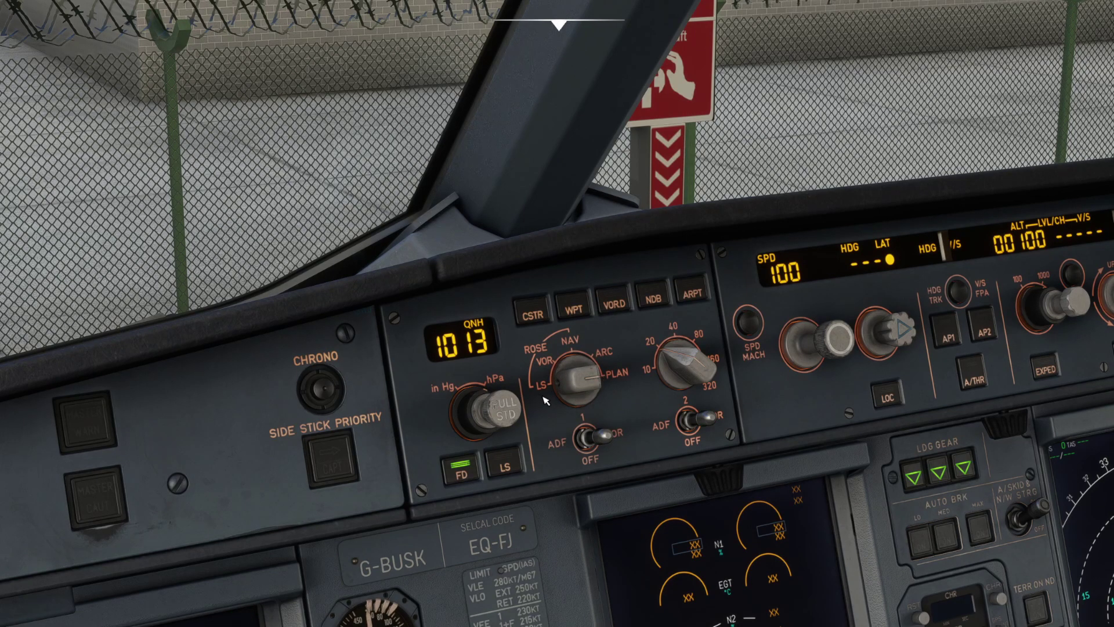
{"action": "key", "text": "ctrl+space"}
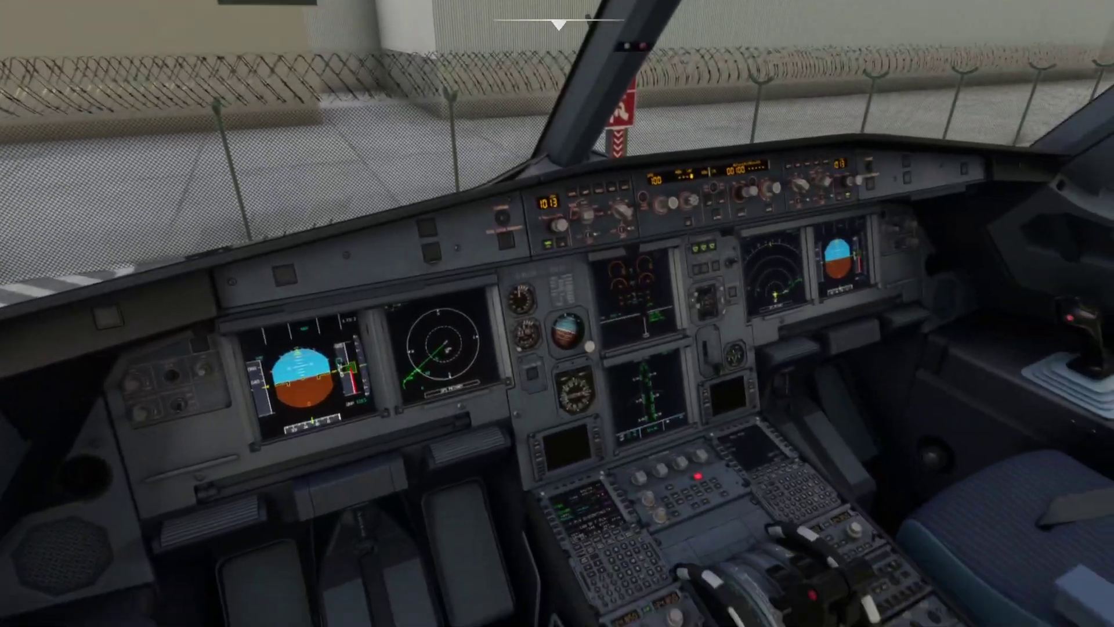
{"action": "key", "text": "alt+1"}
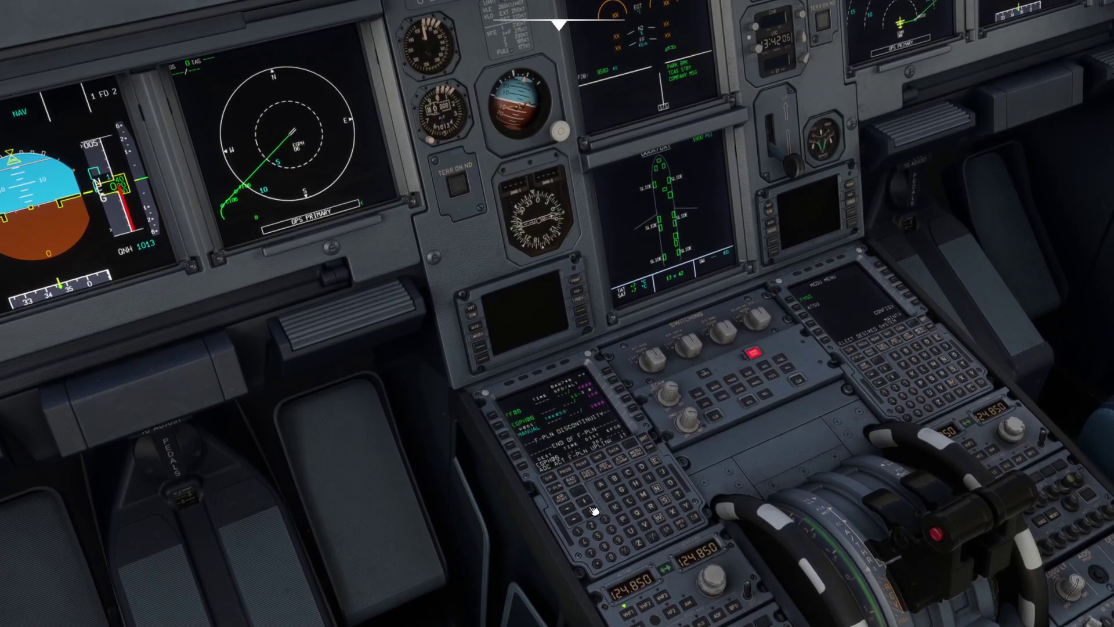
Step the flight plan from the departure through INPIP, SHAPP and INFVP to ENRDU on the PLAN display
{"action": "left_click", "coordinate": [593, 510]}
{"action": "left_click", "coordinate": [593, 514]}
{"action": "left_click", "coordinate": [596, 516]}
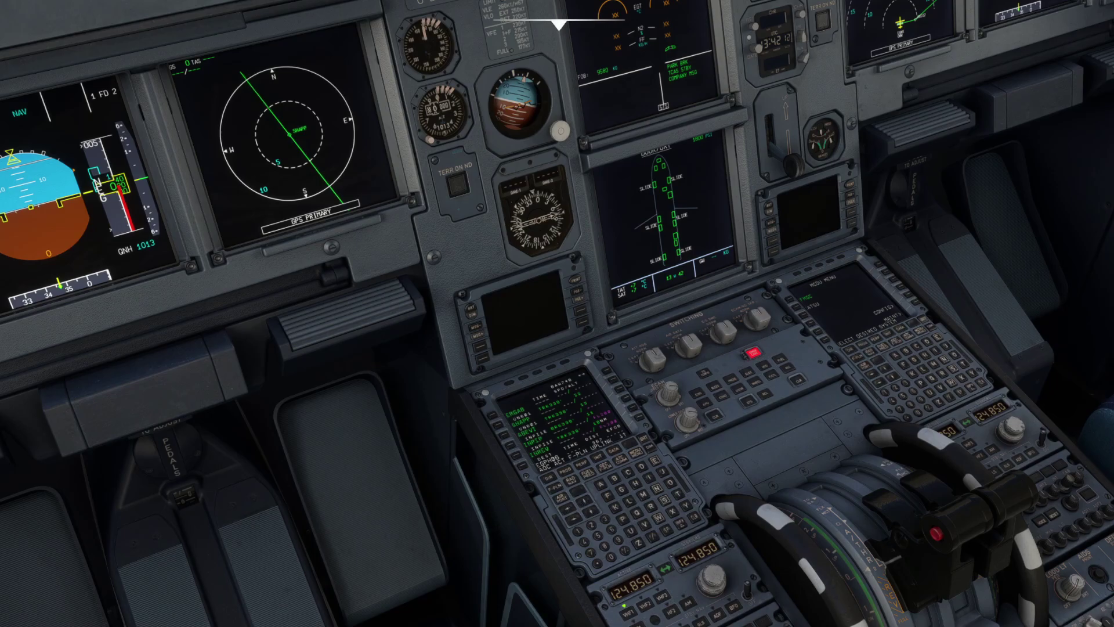
{"action": "scroll", "coordinate": [324, 349], "scroll_direction": "up", "scroll_amount": 5}
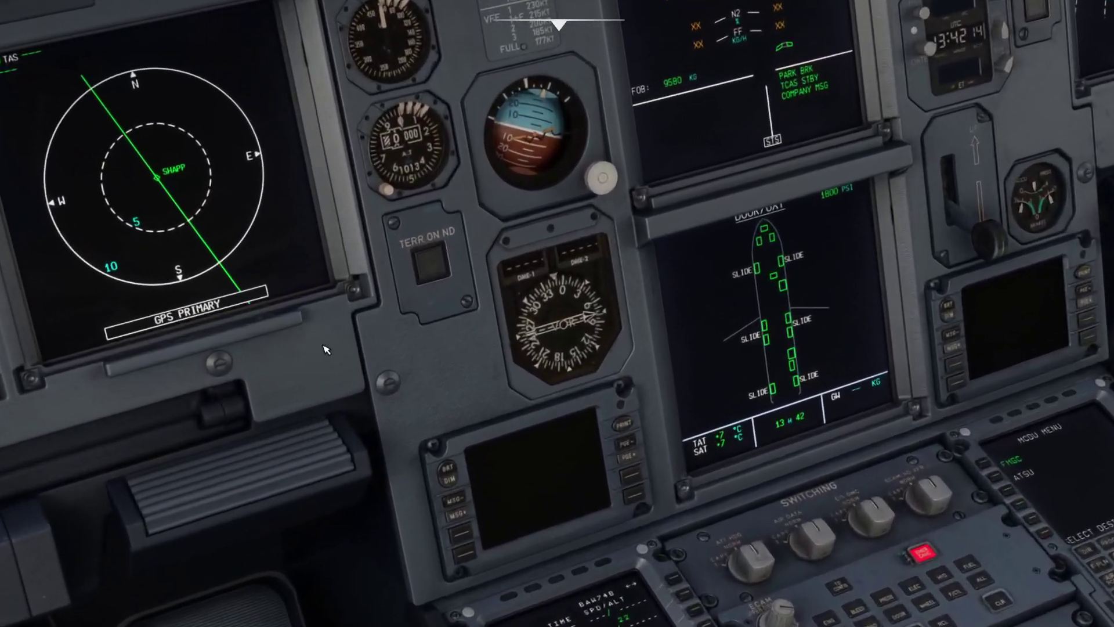
{"action": "scroll", "coordinate": [324, 348], "scroll_direction": "down", "scroll_amount": 5}
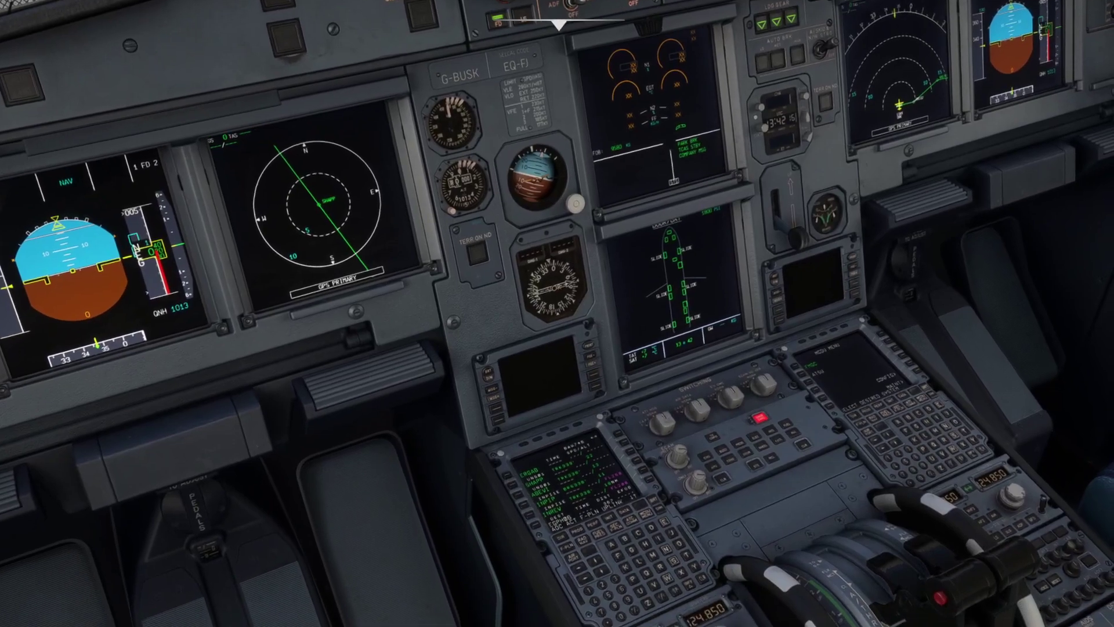
{"action": "left_click", "coordinate": [598, 562]}
{"action": "left_click", "coordinate": [597, 562]}
{"action": "left_click", "coordinate": [598, 562]}
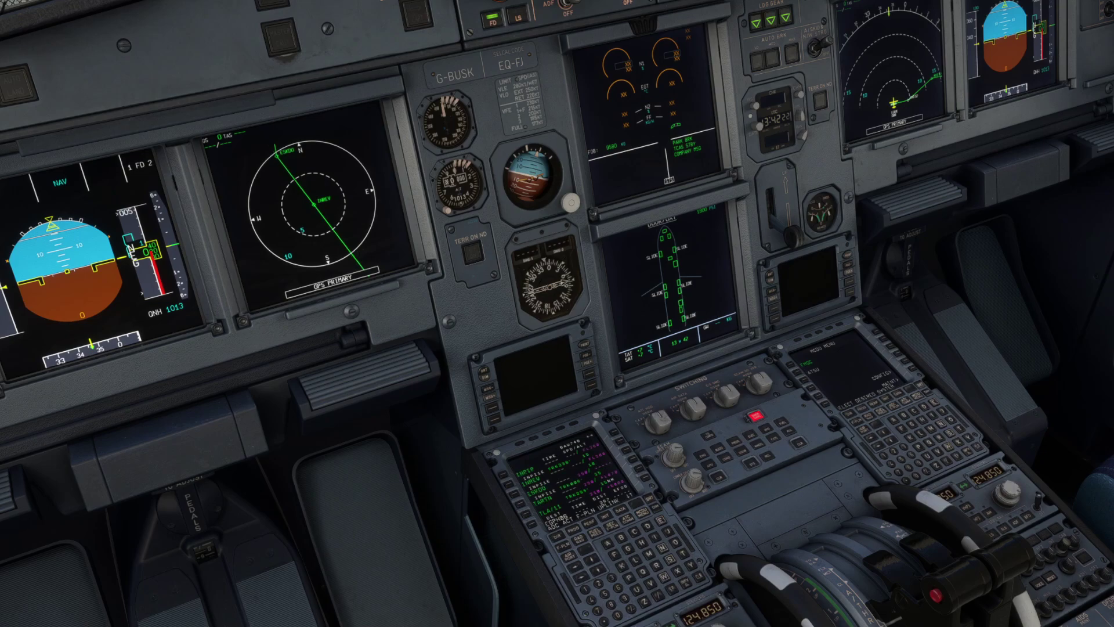
{"action": "left_click", "coordinate": [598, 562]}
Continue to TARDO, TLA/11 and D3220, then step back through TARTN to ESKDO
{"action": "left_click", "coordinate": [597, 561]}
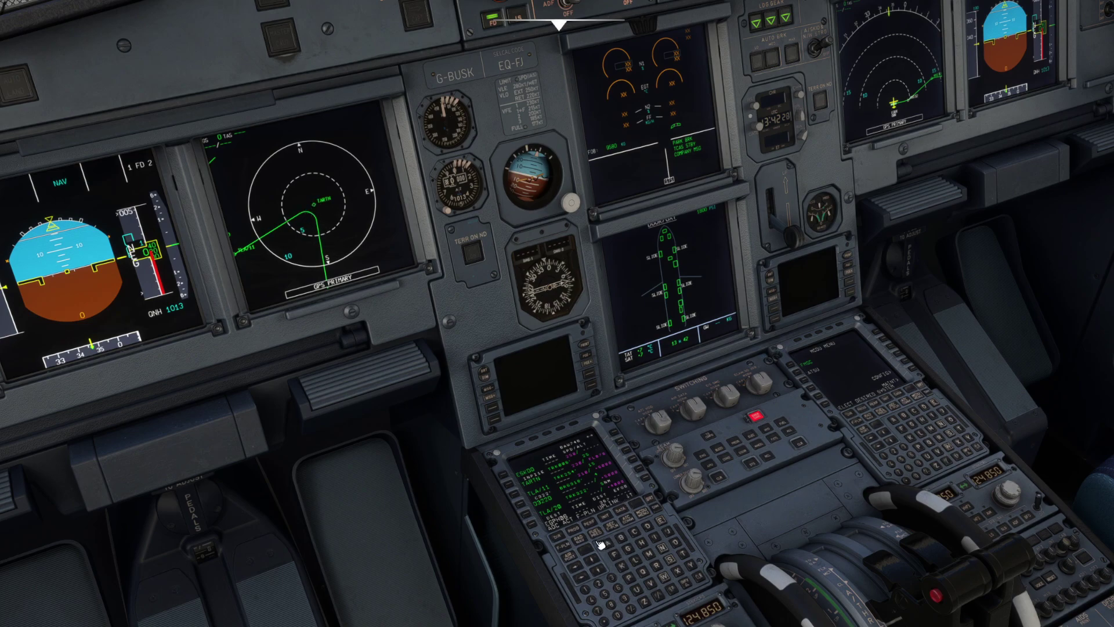
{"action": "left_click", "coordinate": [597, 562]}
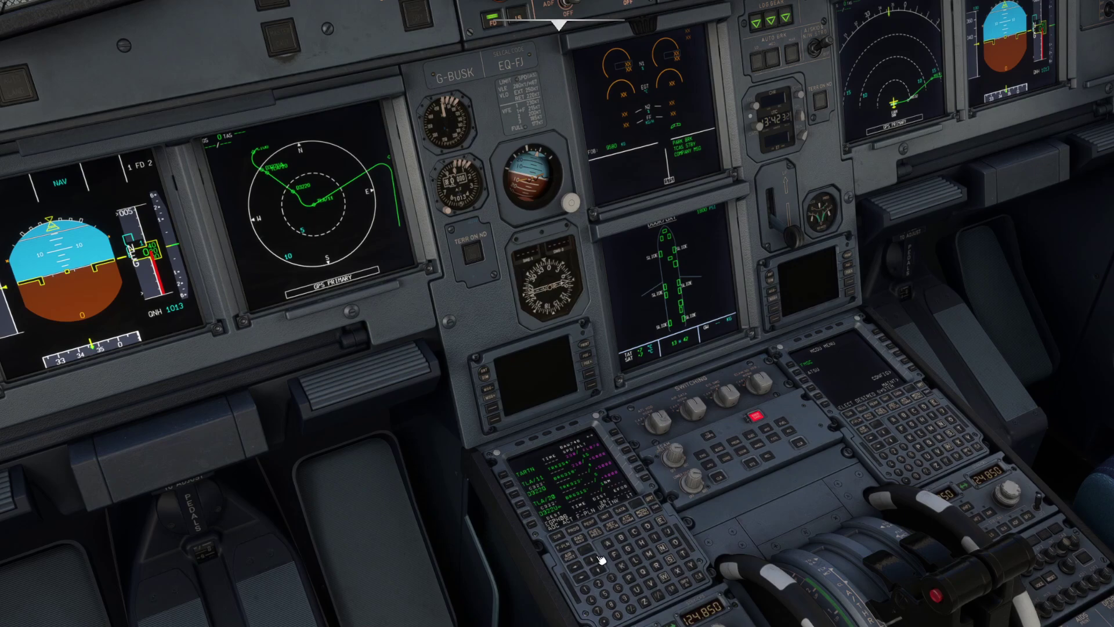
{"action": "left_click", "coordinate": [599, 558]}
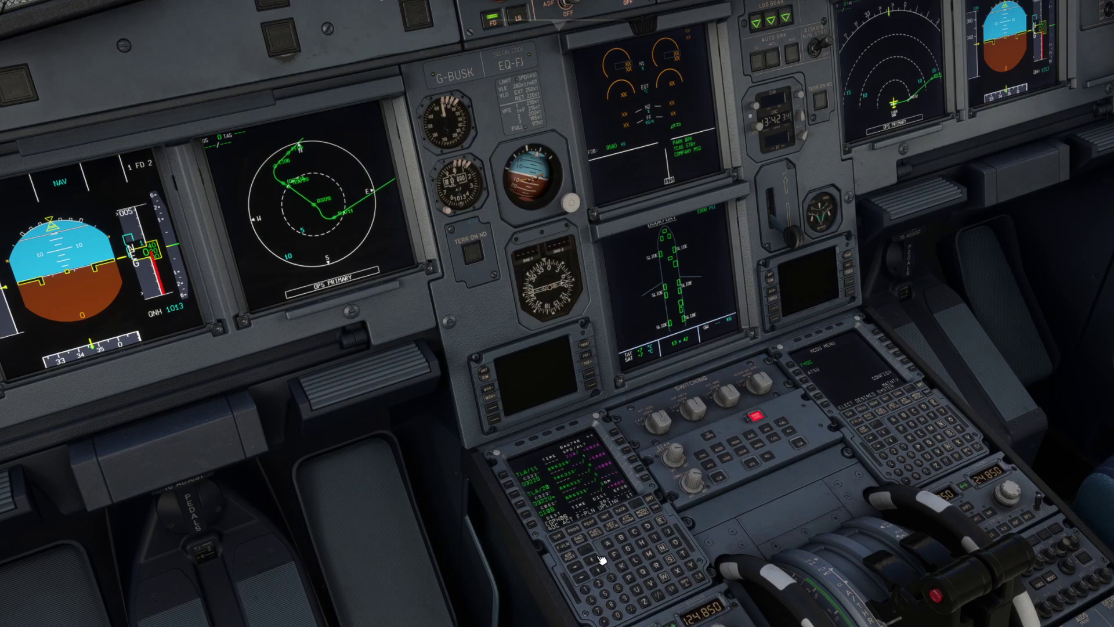
{"action": "left_click", "coordinate": [600, 559]}
{"action": "left_click", "coordinate": [603, 571]}
{"action": "left_click", "coordinate": [604, 571]}
{"action": "left_click", "coordinate": [603, 572]}
{"action": "left_click", "coordinate": [604, 572]}
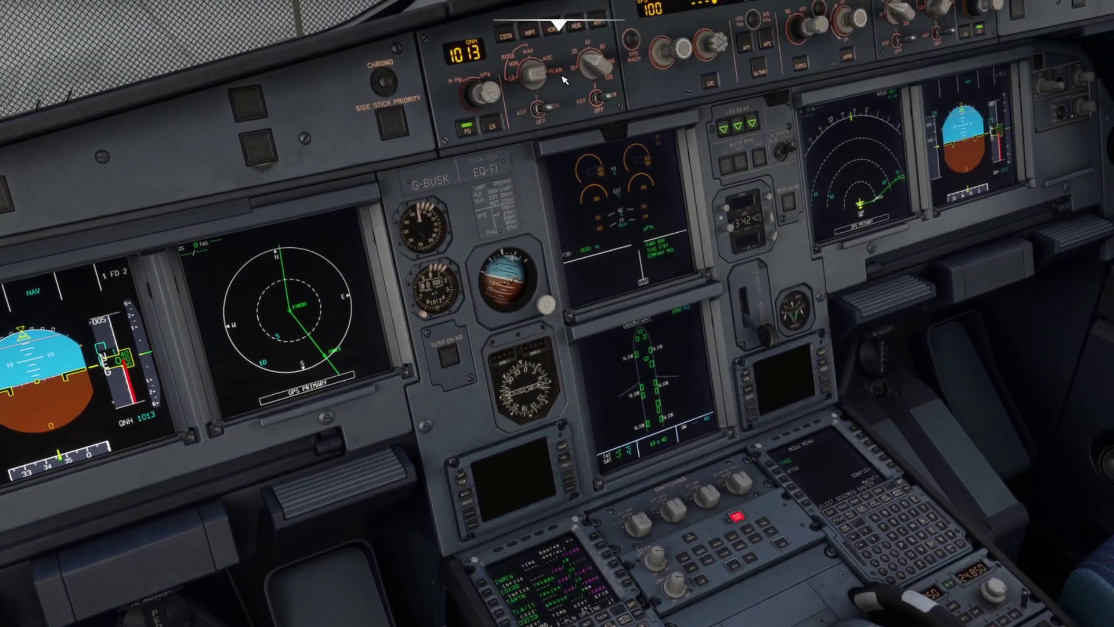
Increase the ND range one step and advance the MCDU flight plan one line
{"action": "left_click", "coordinate": [589, 62]}
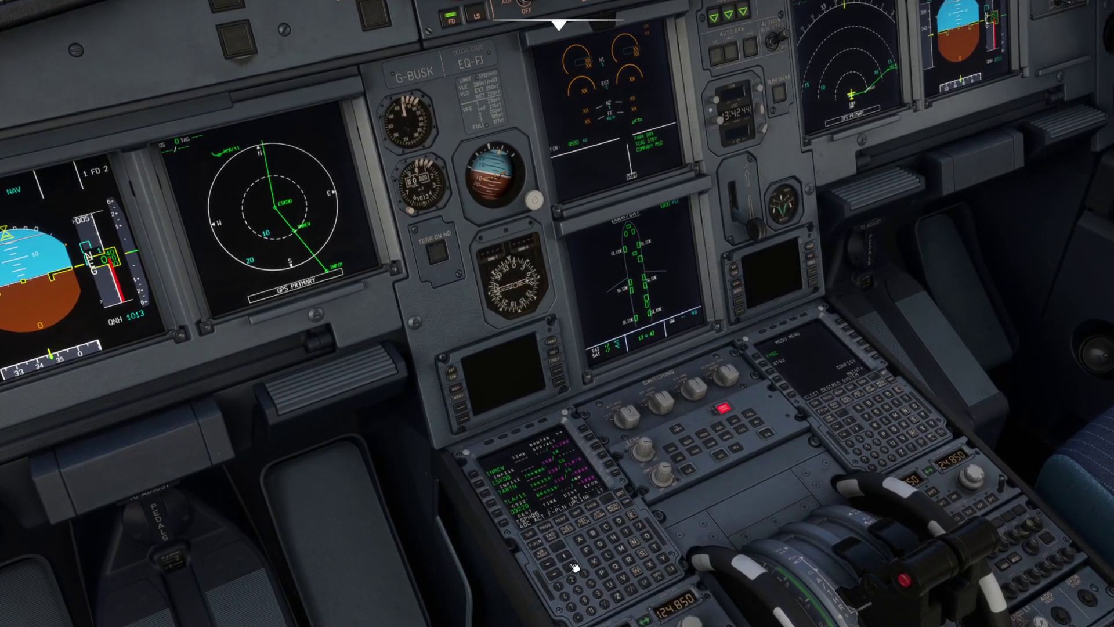
{"action": "left_click", "coordinate": [568, 558]}
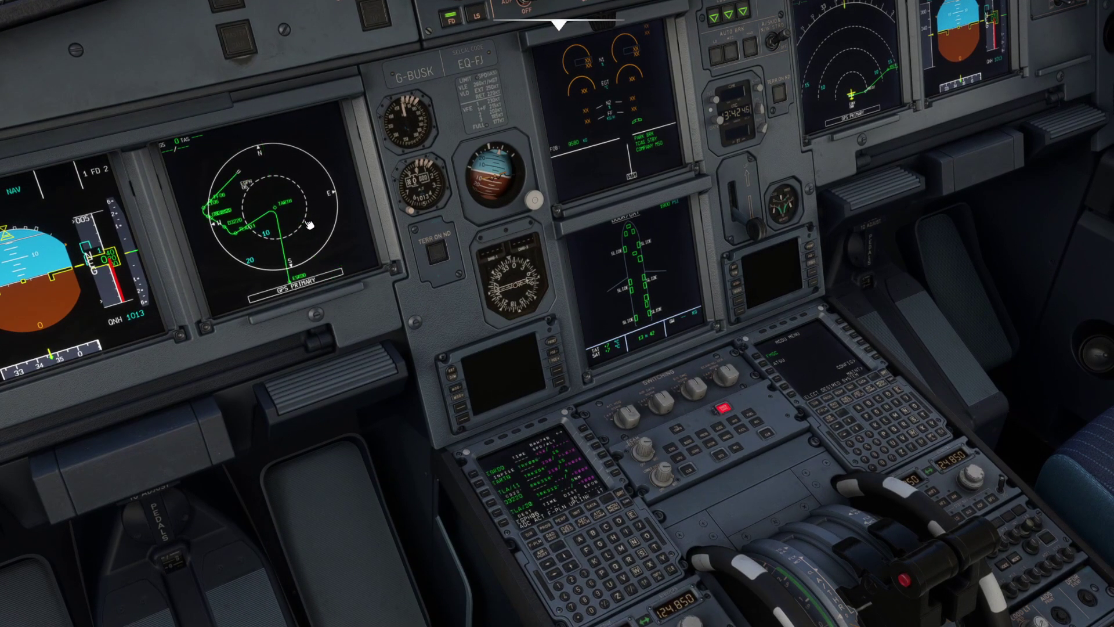